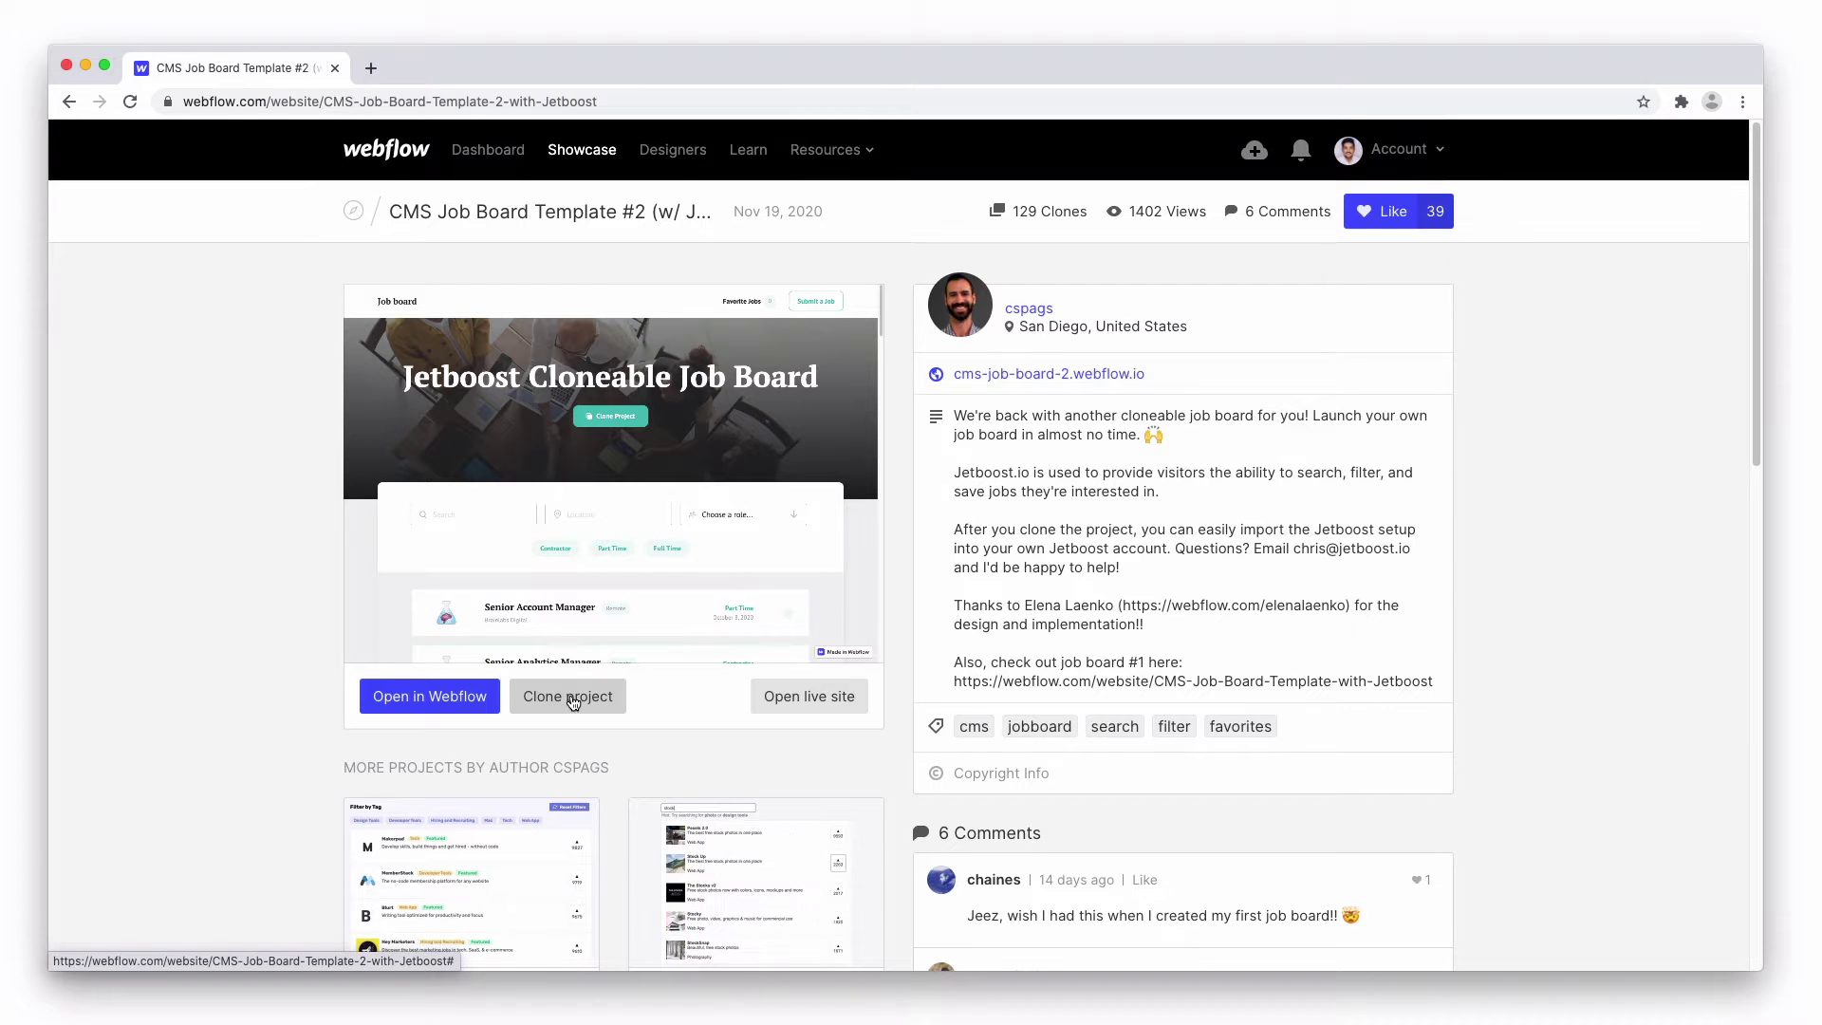
Step: Clone the job board template as a new project named 'Makerpad Job Board Clone'
click(569, 696)
text(Makerpad Job Board Clone)
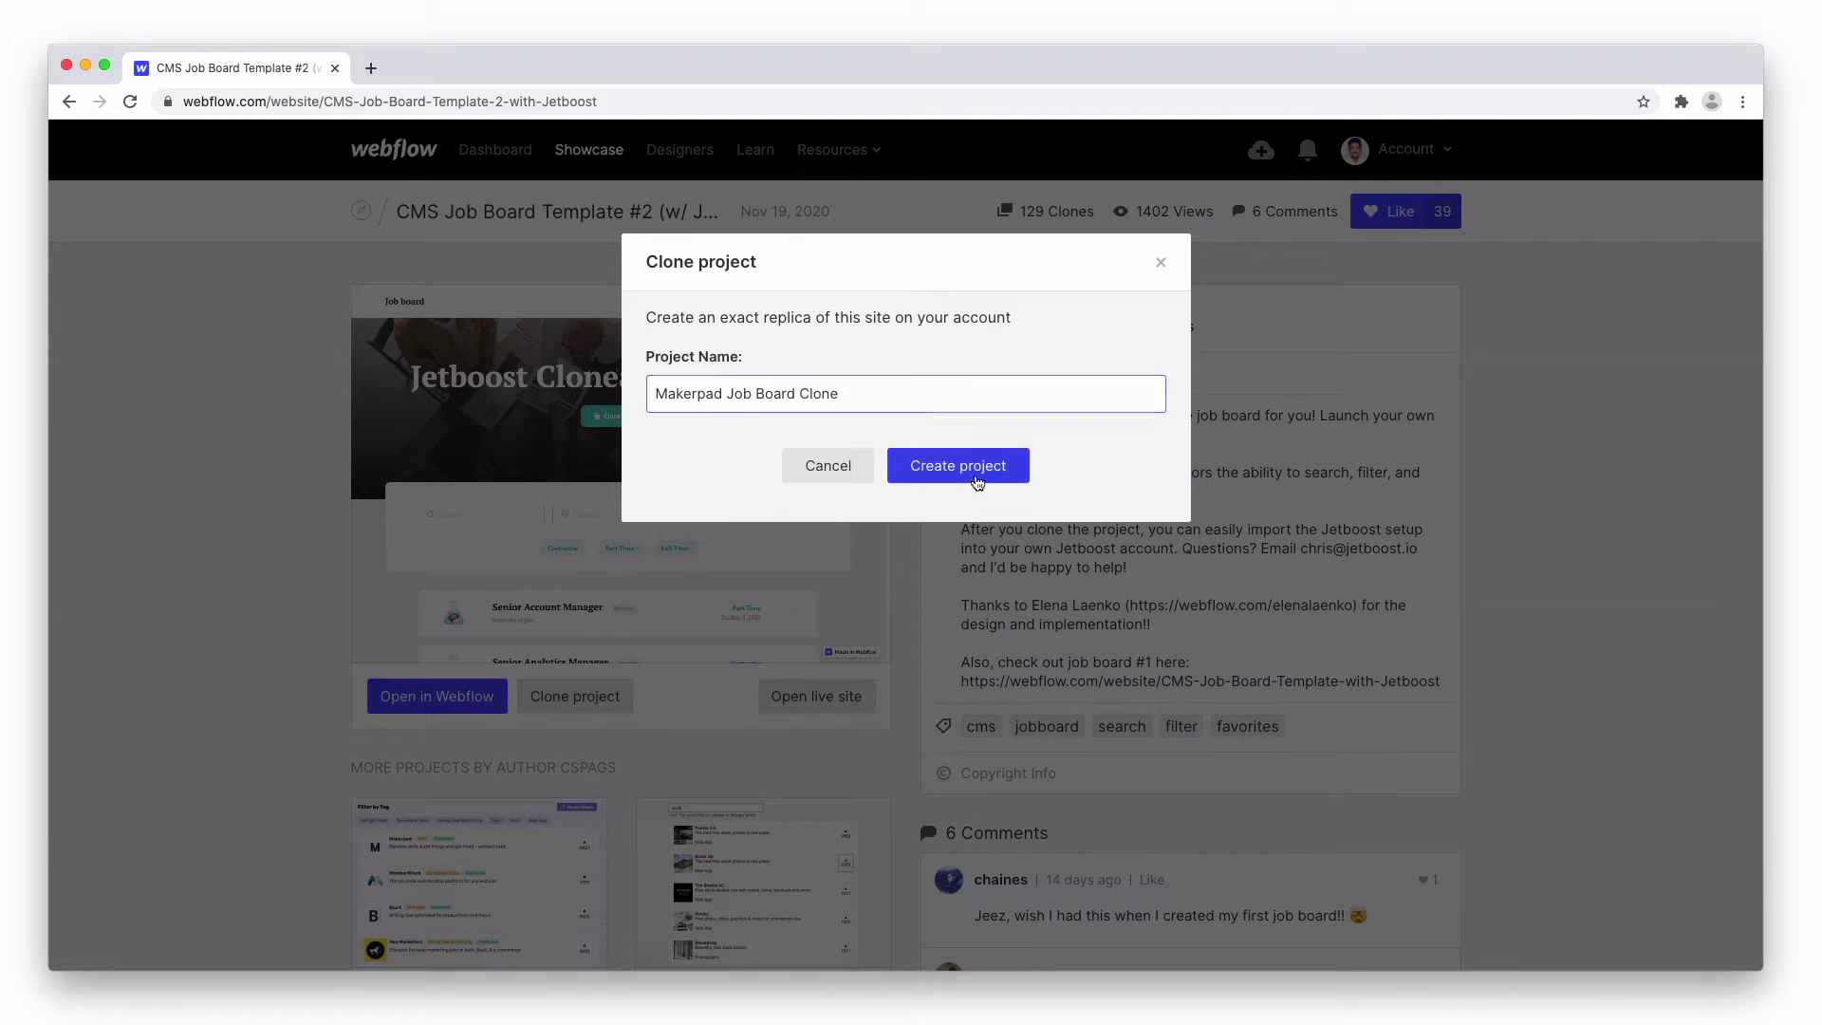
click(980, 474)
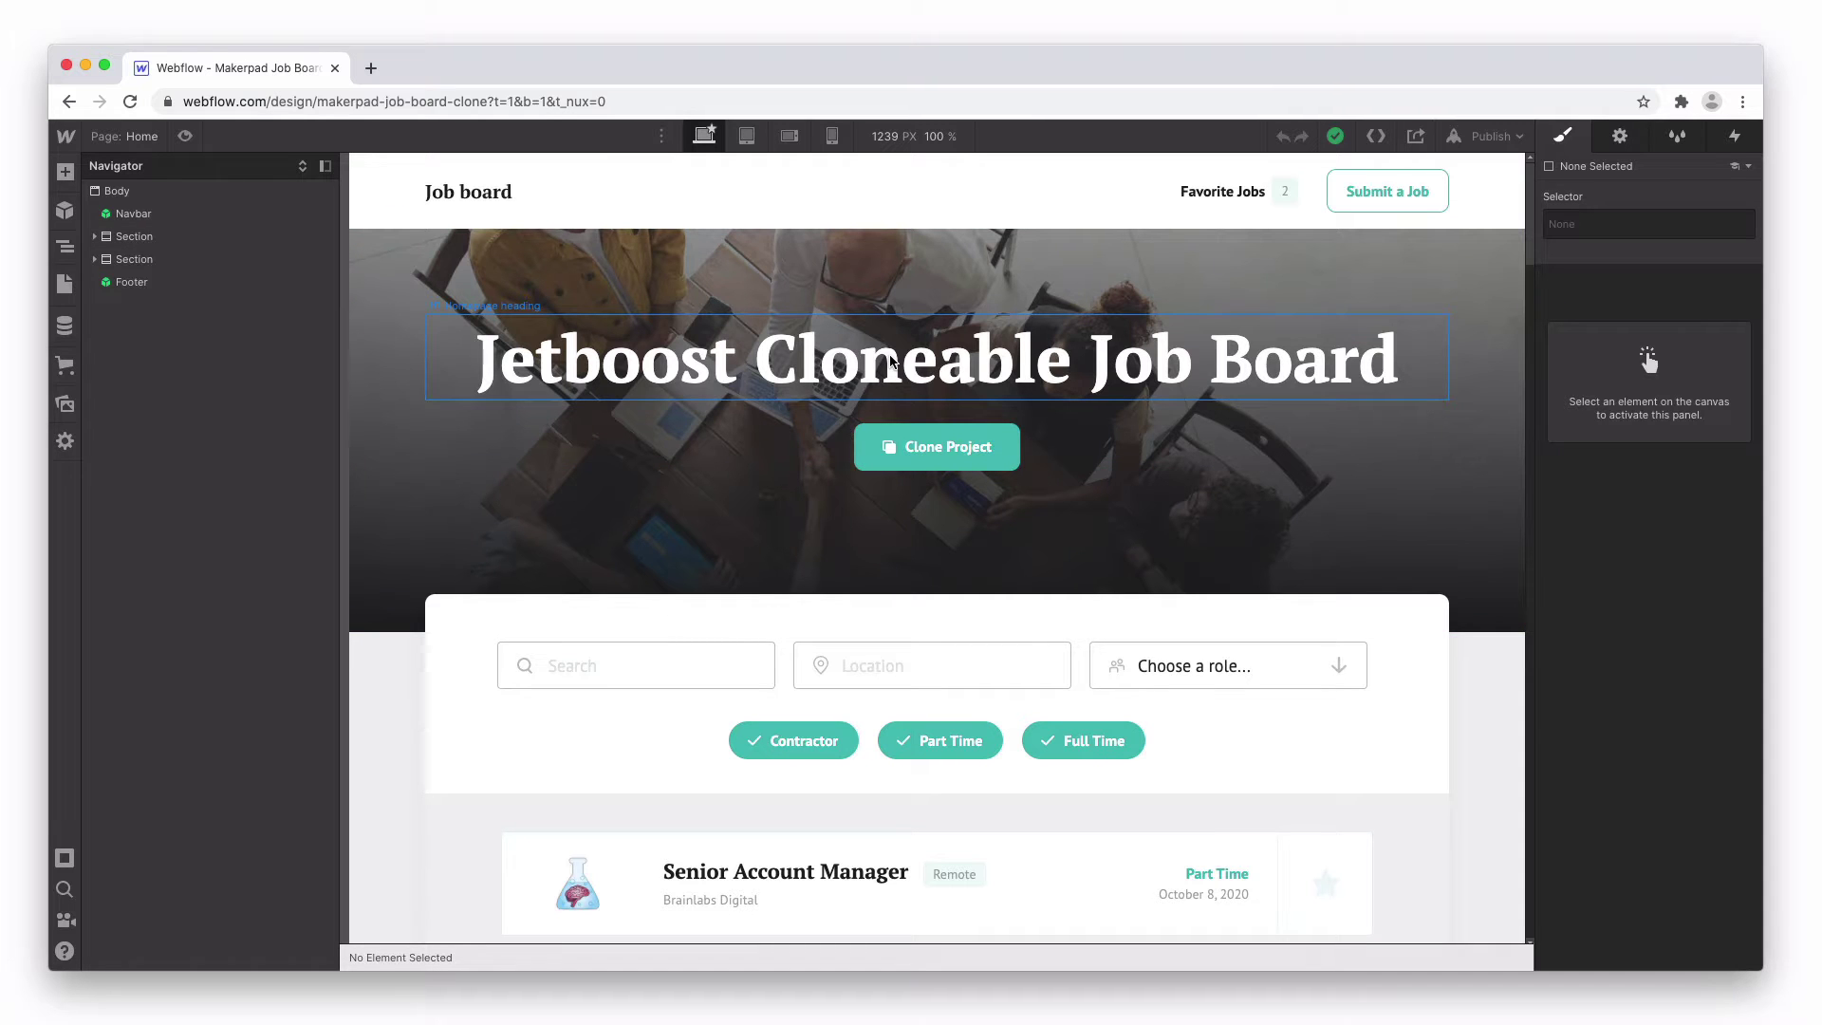
click(861, 371)
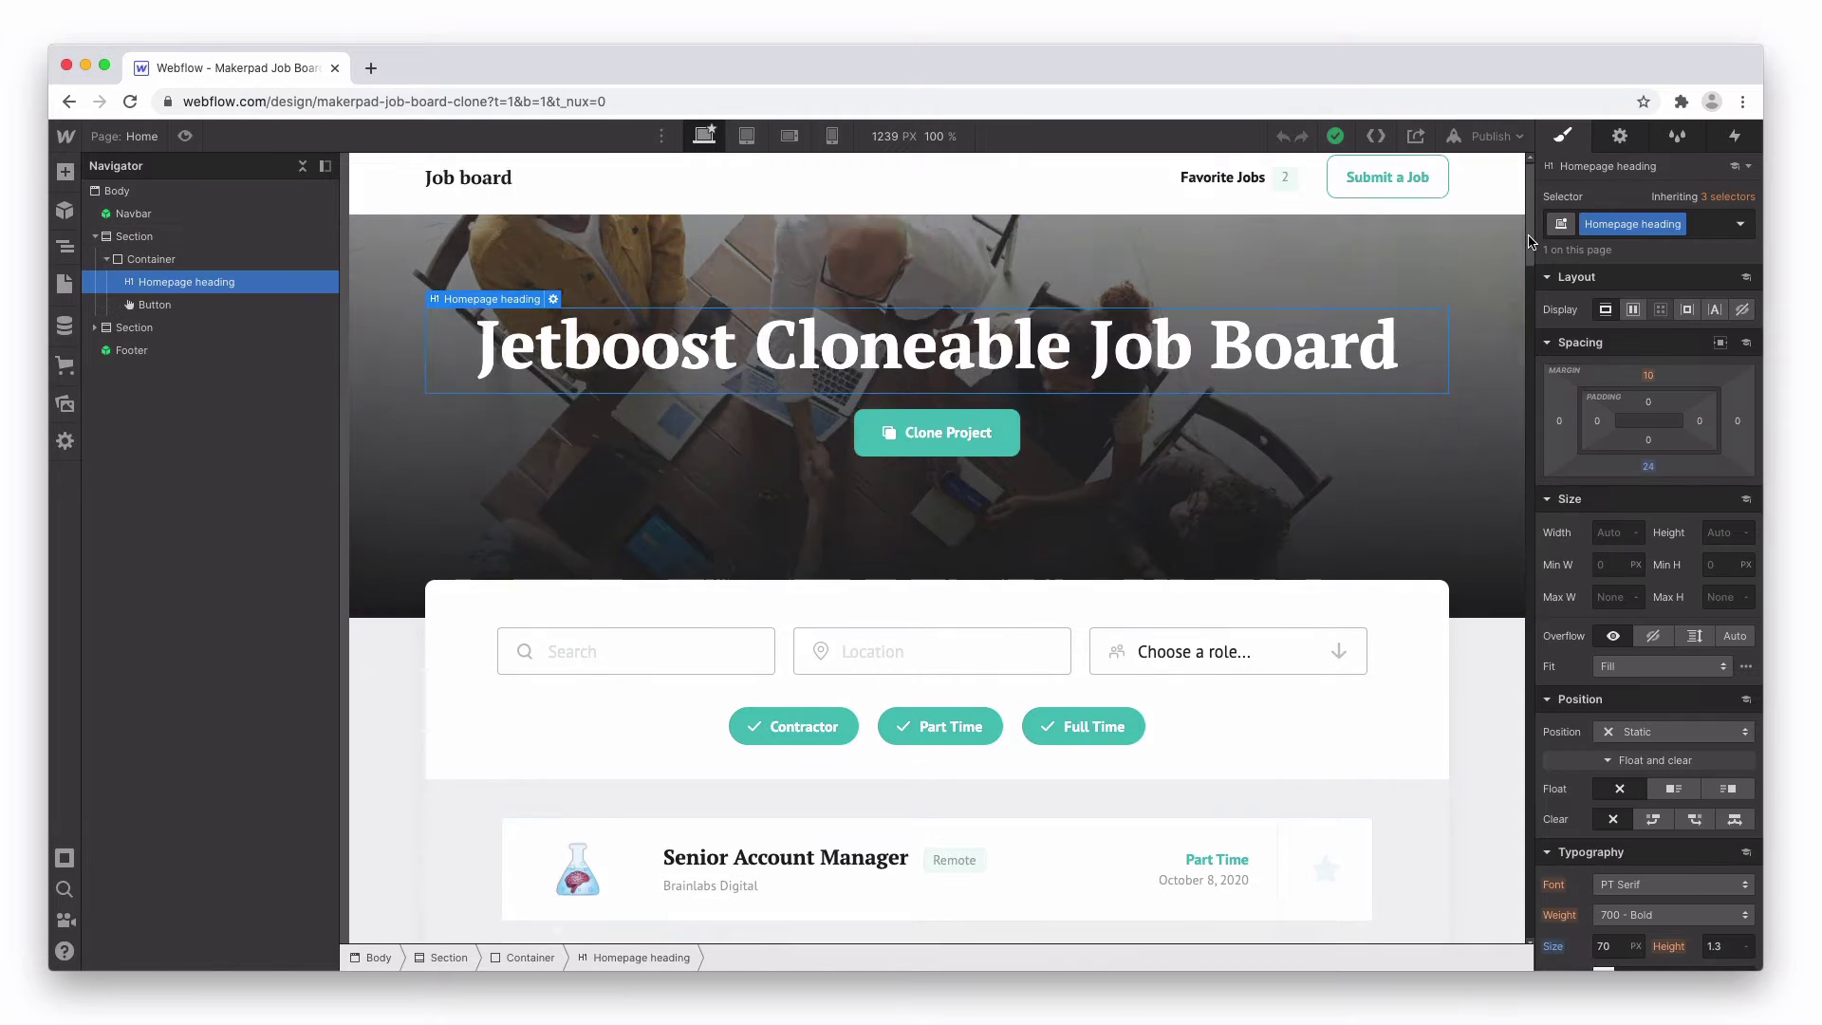
scroll(936, 571, down, 5)
drag(1535, 277, 1542, 354)
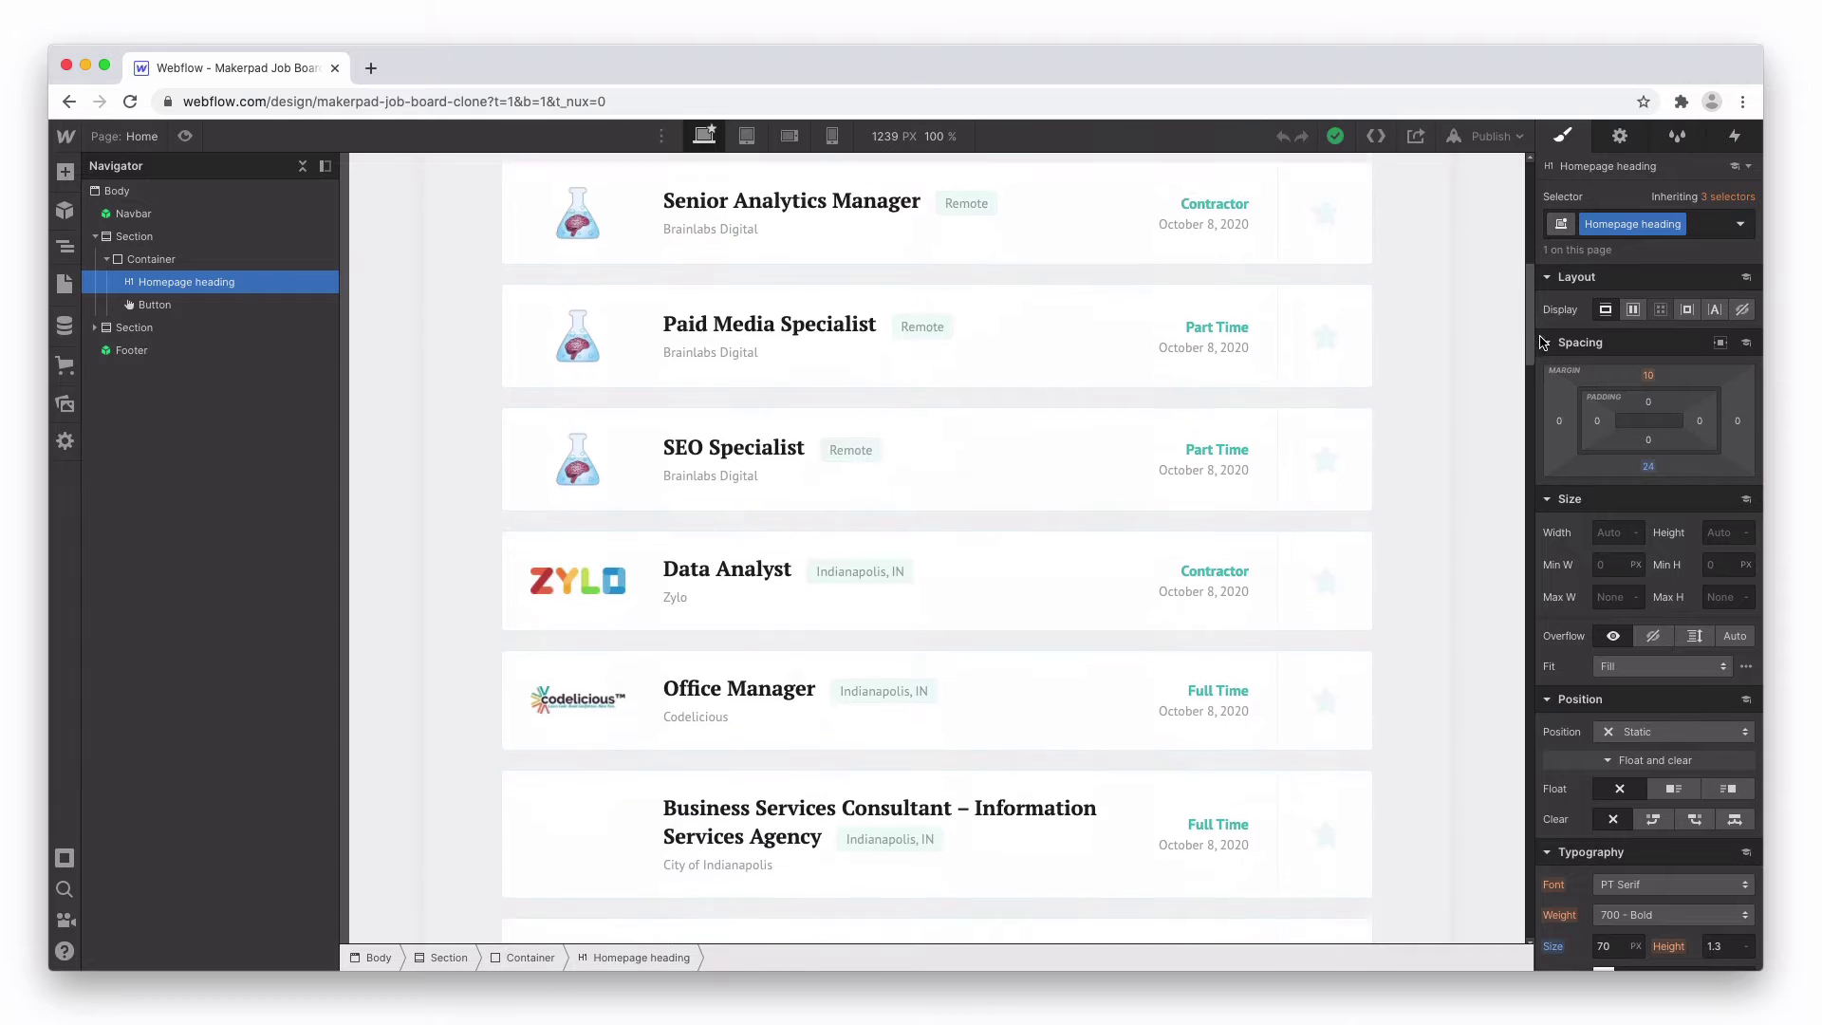
scroll(843, 388, up, 10)
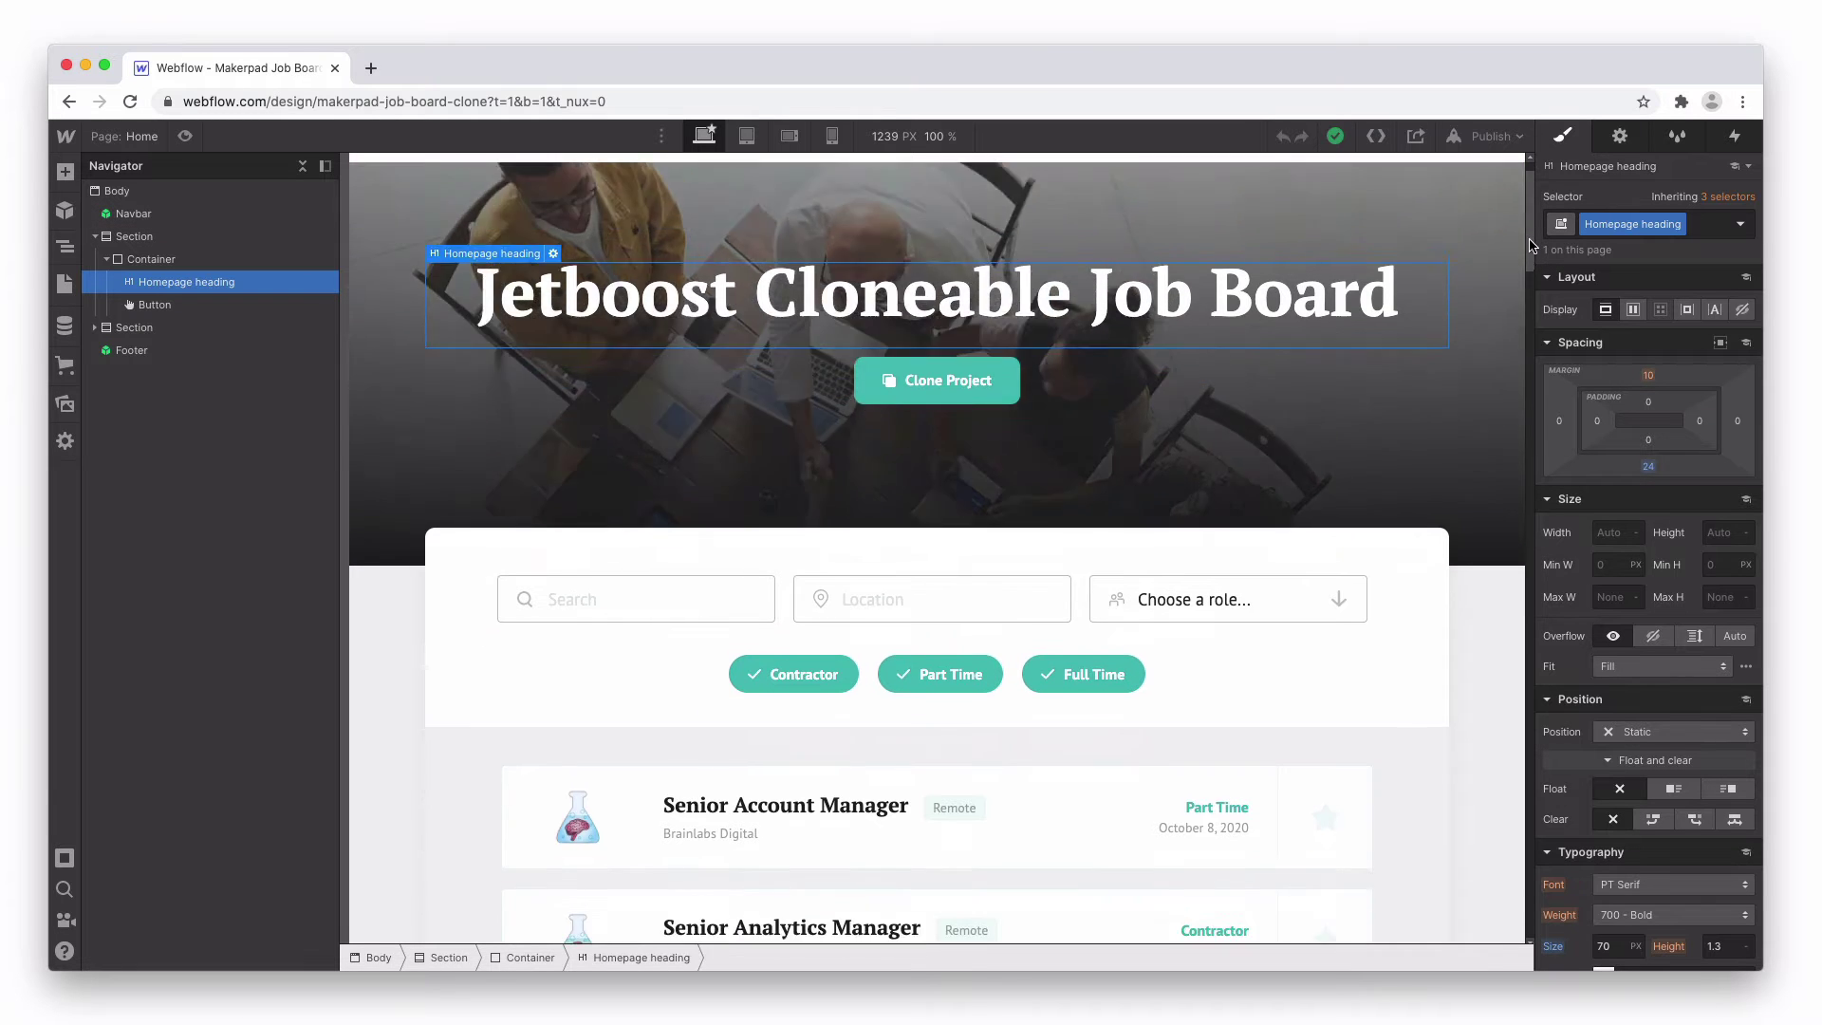
scroll(1524, 236, down, 5)
scroll(1535, 295, down, 3)
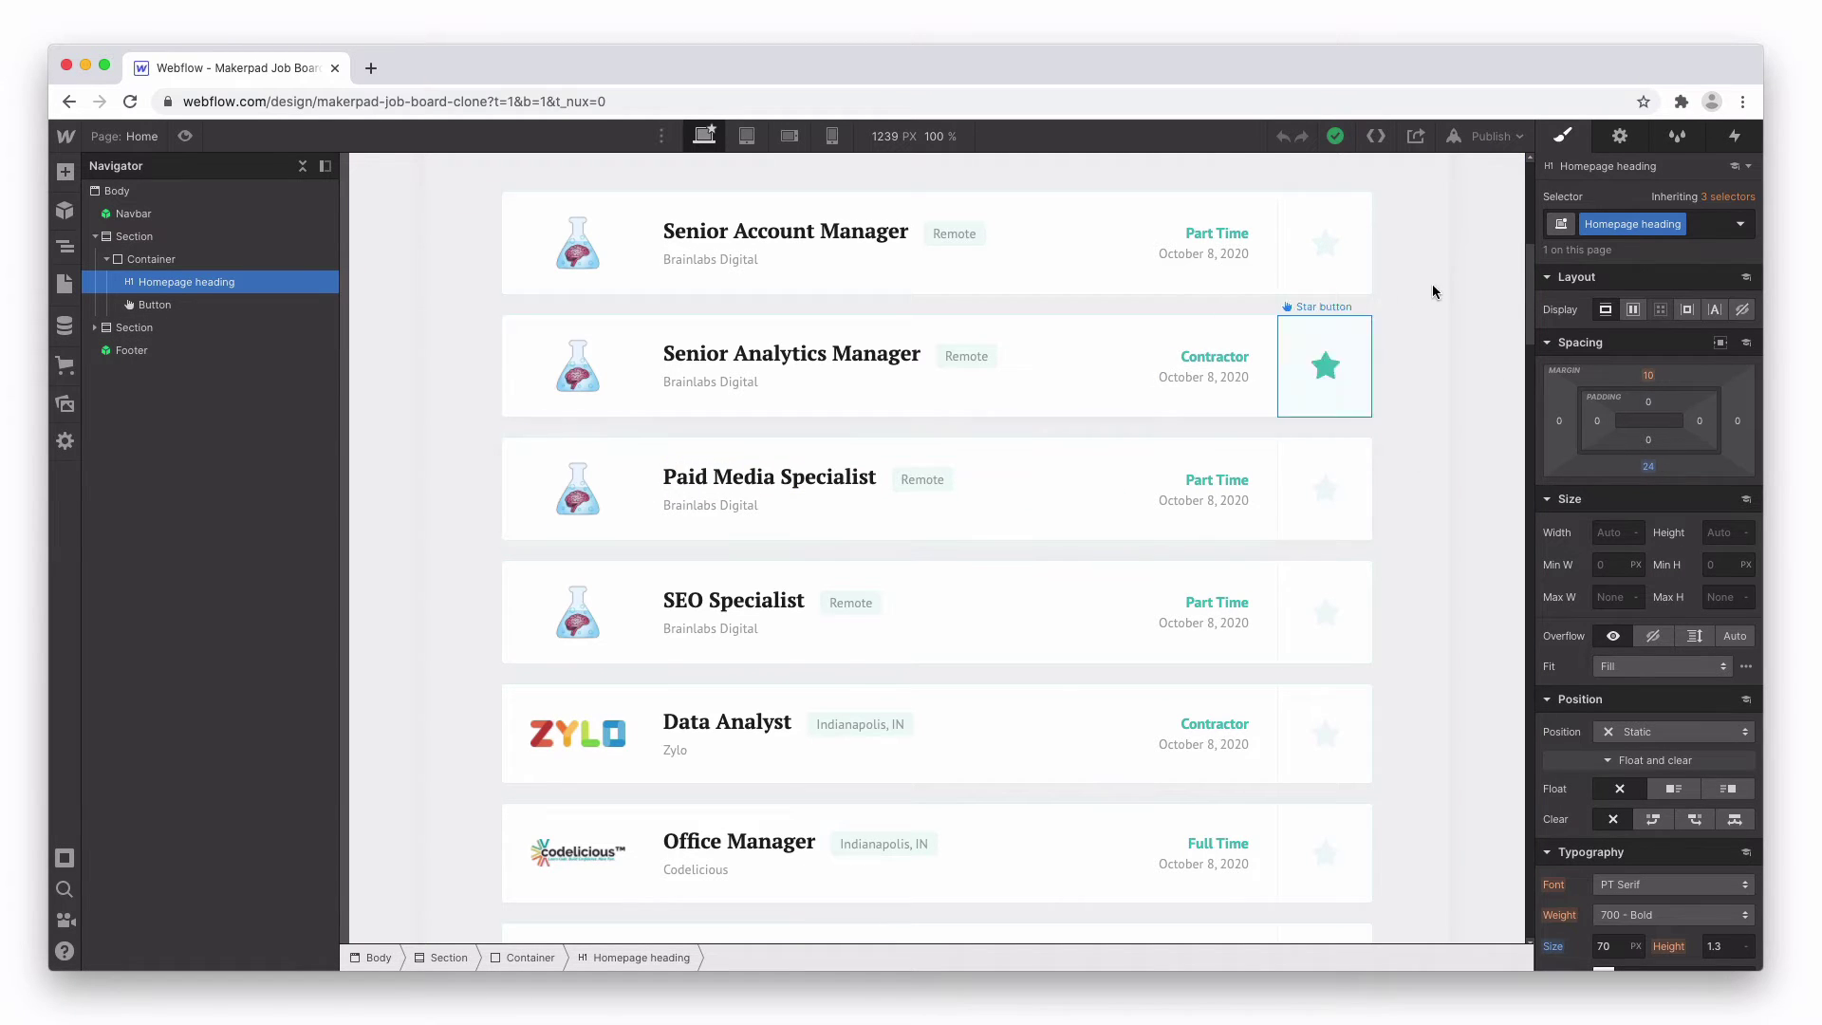
scroll(1531, 292, down, 1)
mouse_move(1530, 292)
mouse_down()
mouse_move(1534, 633)
mouse_move(1520, 169)
mouse_up()
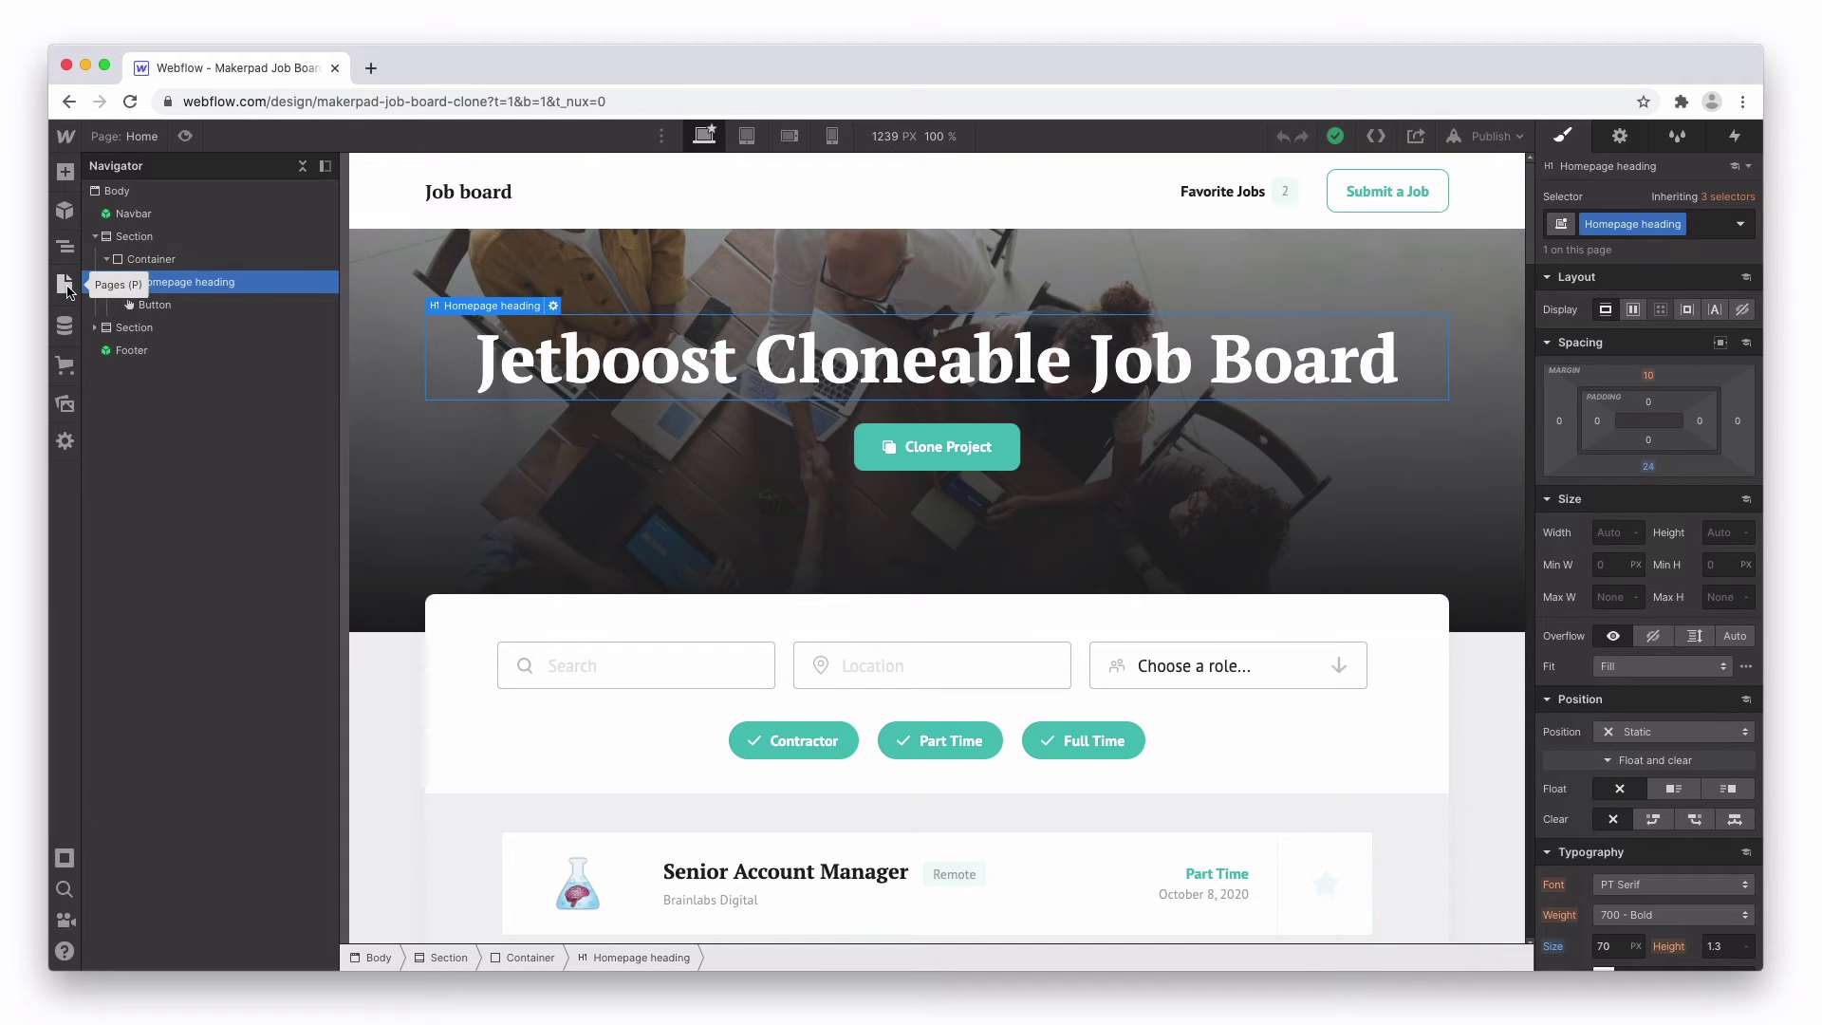
Step: Visit the Favorites and Submit a job pages from the Pages panel
click(66, 284)
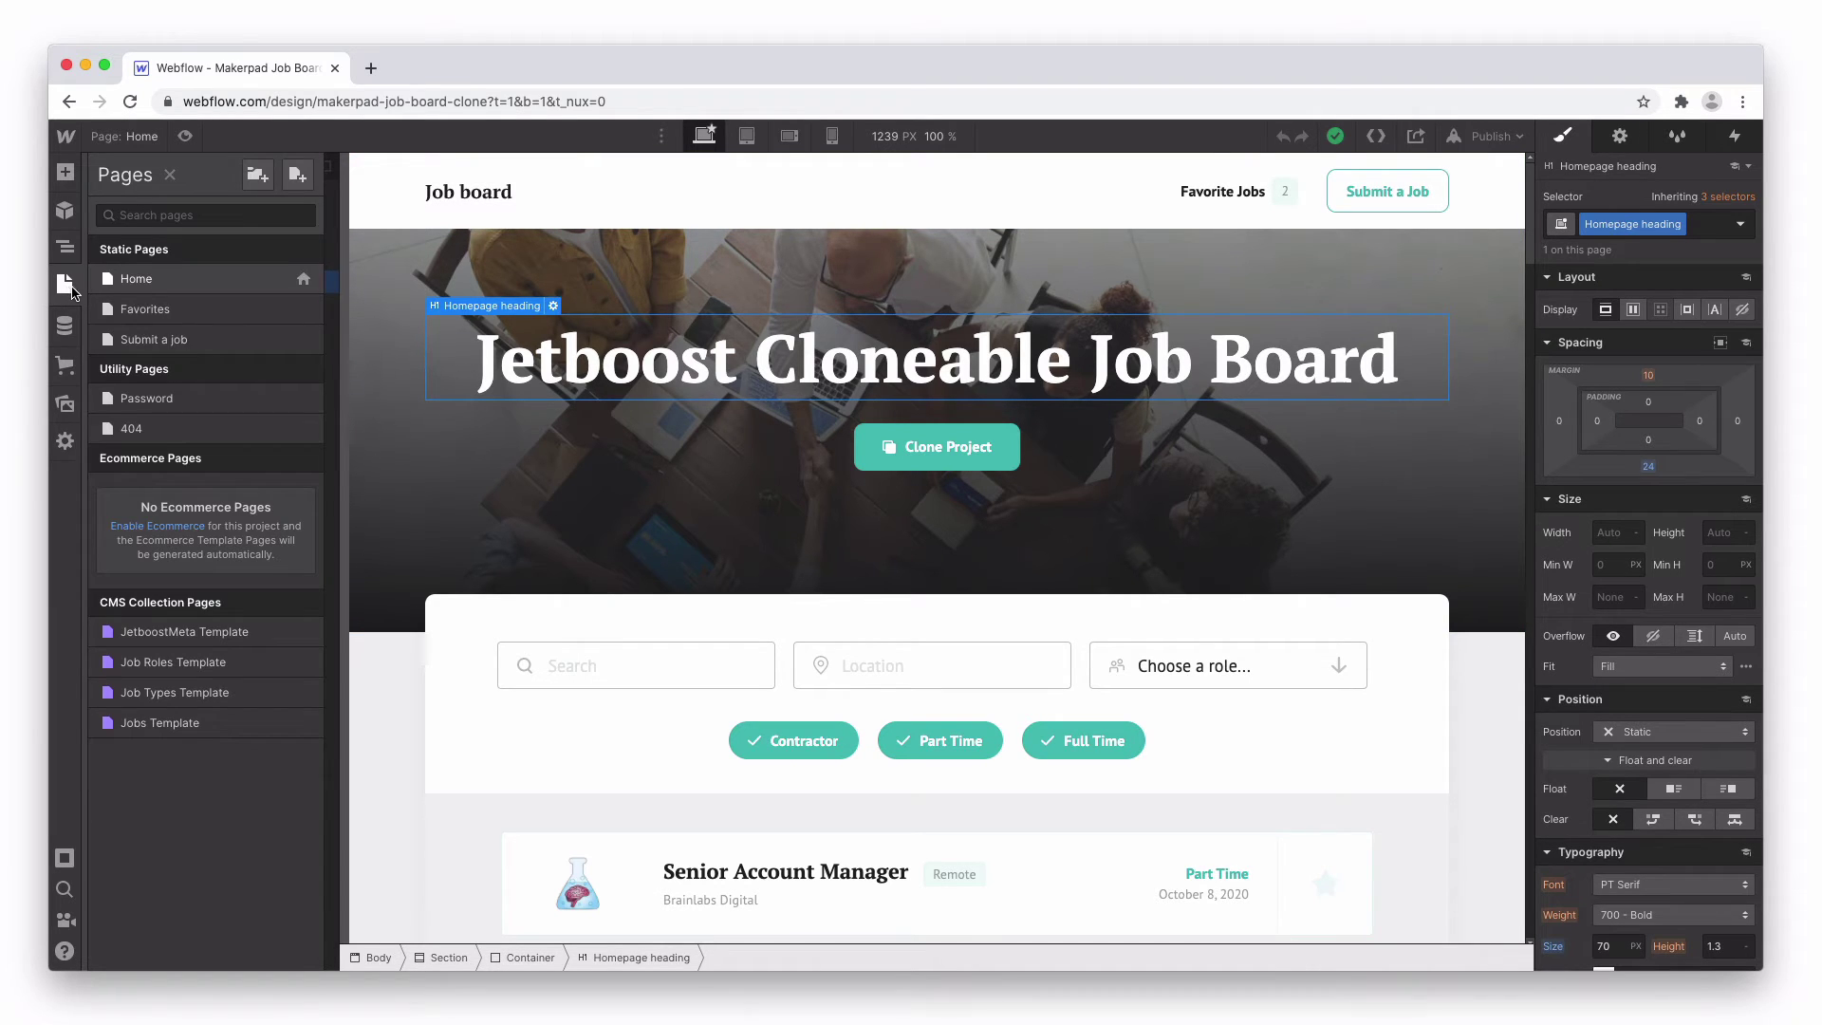
click(144, 309)
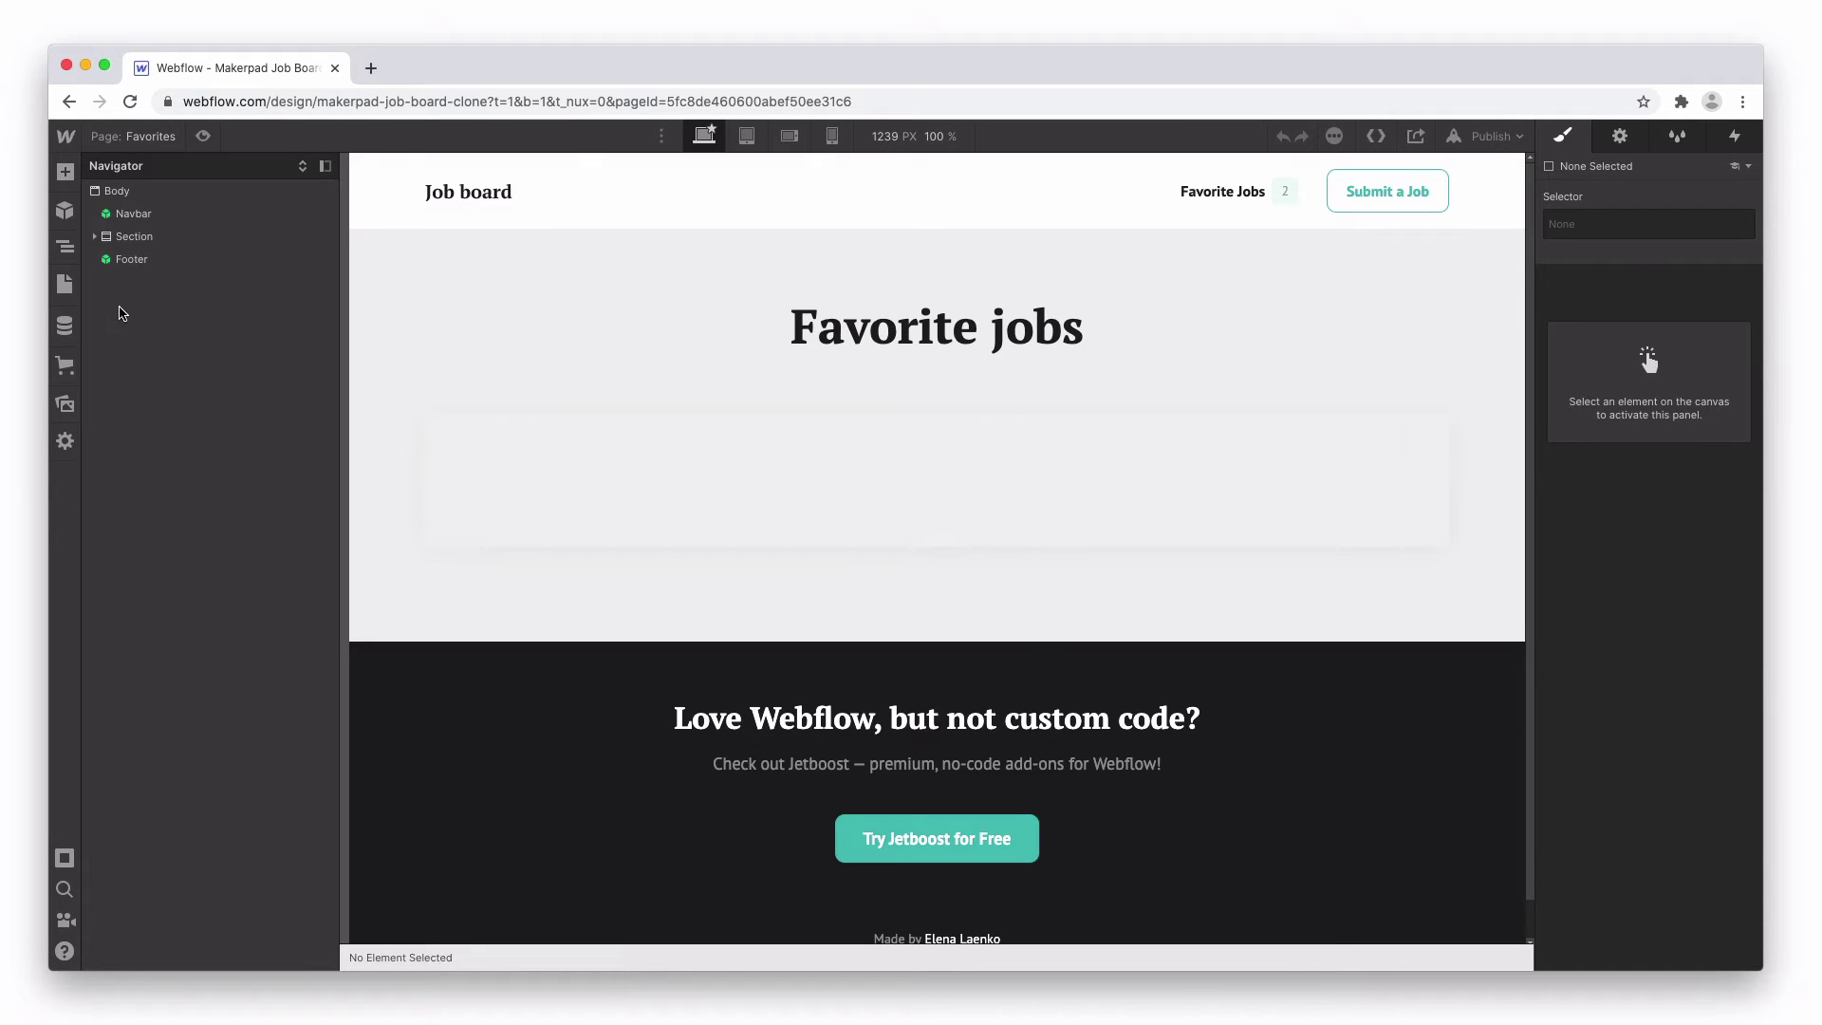
click(64, 284)
click(168, 345)
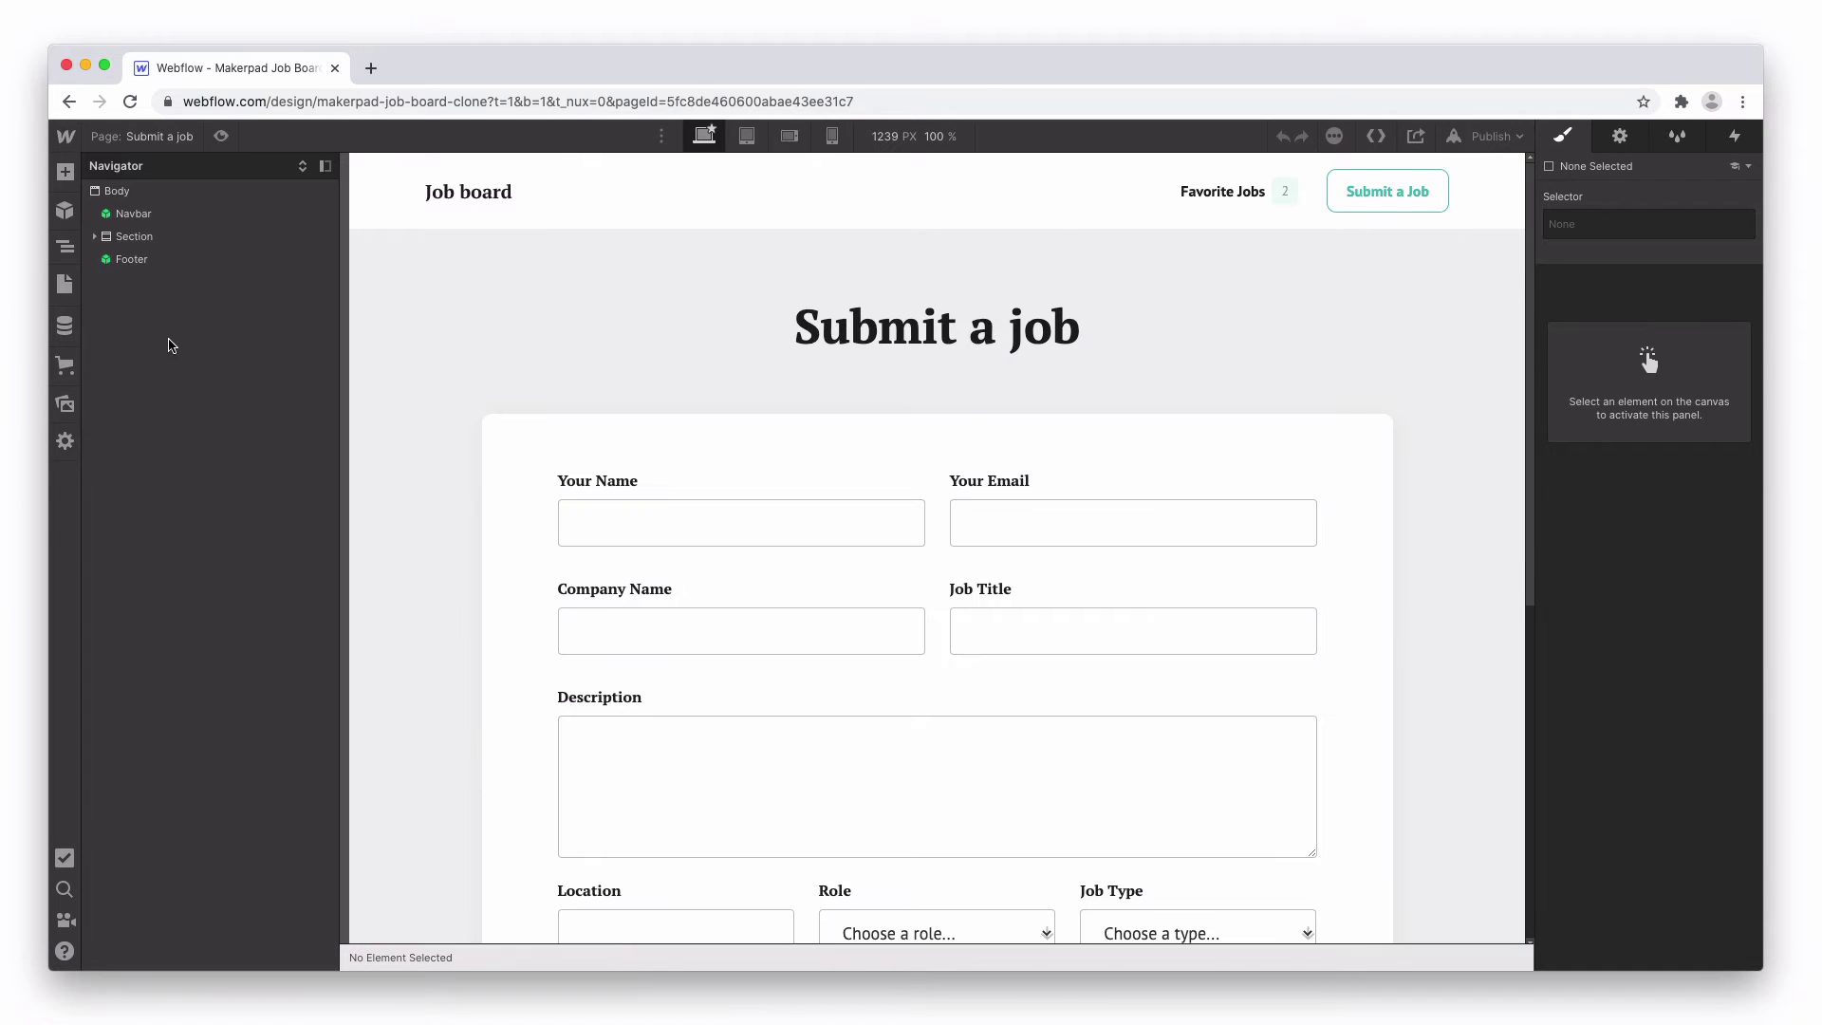
Step: Open the Jobs CMS collection to list its job items
click(65, 283)
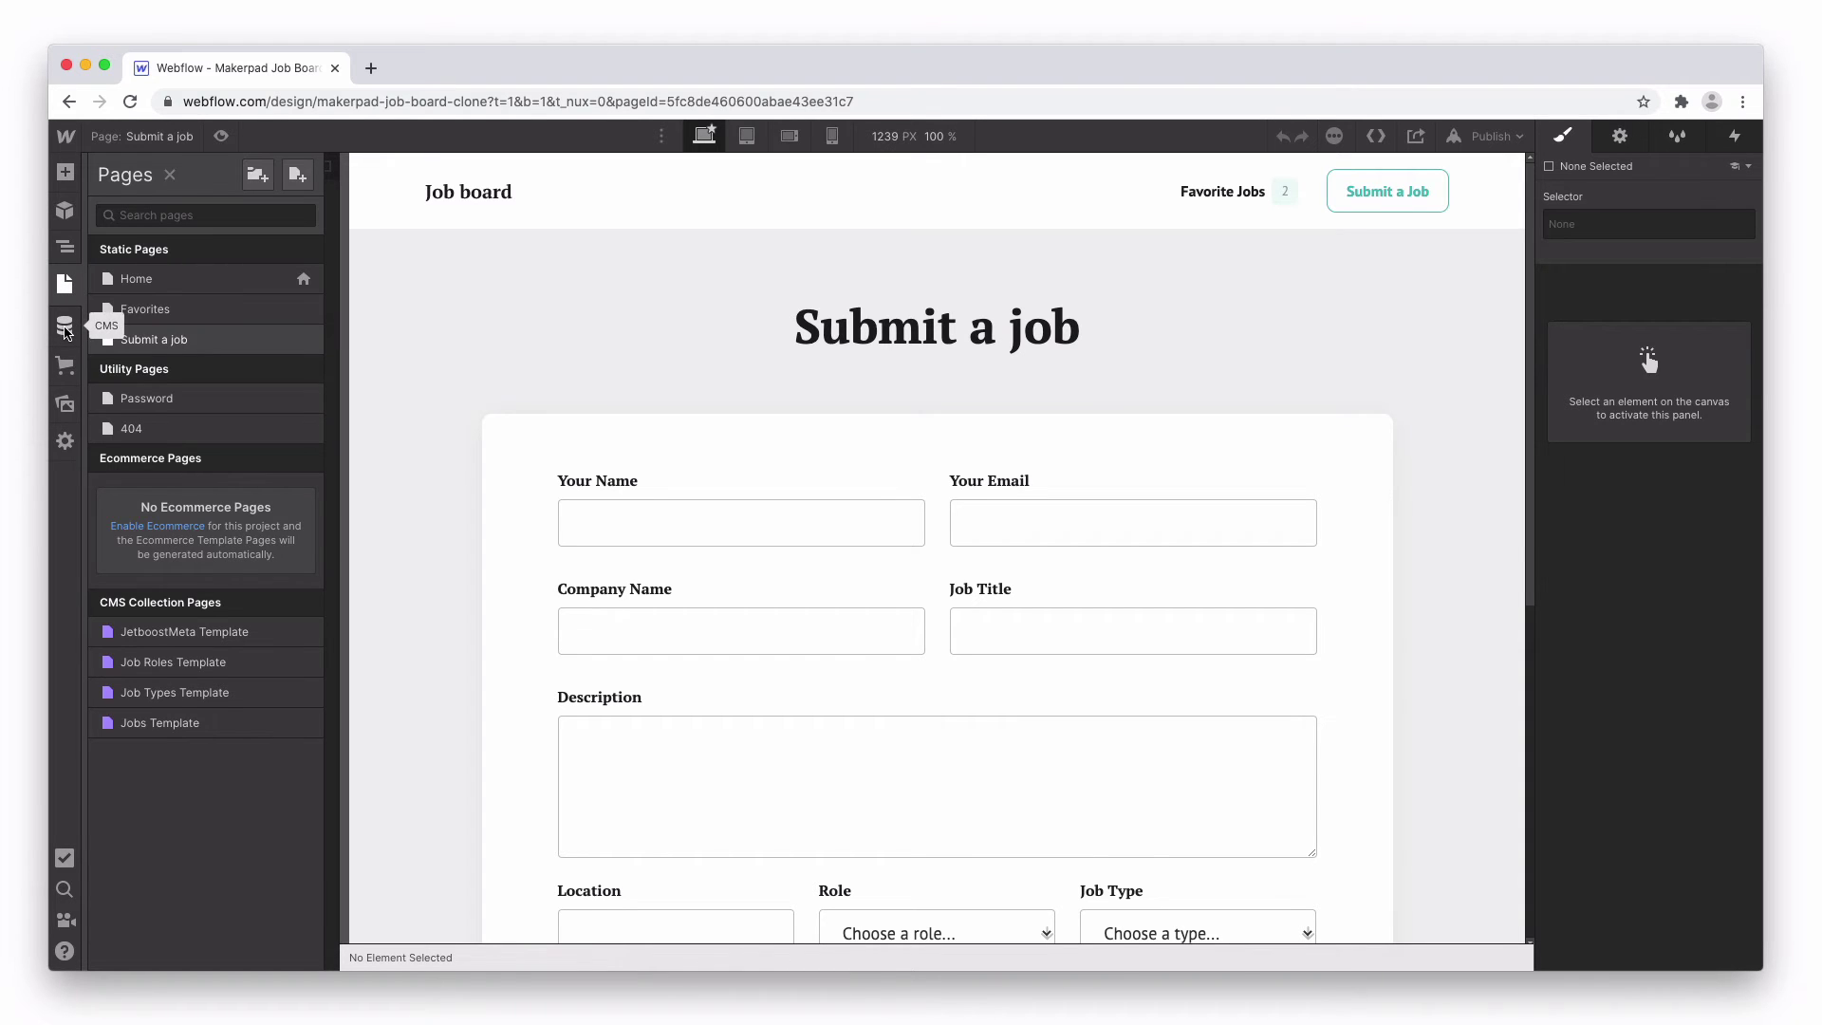
click(64, 327)
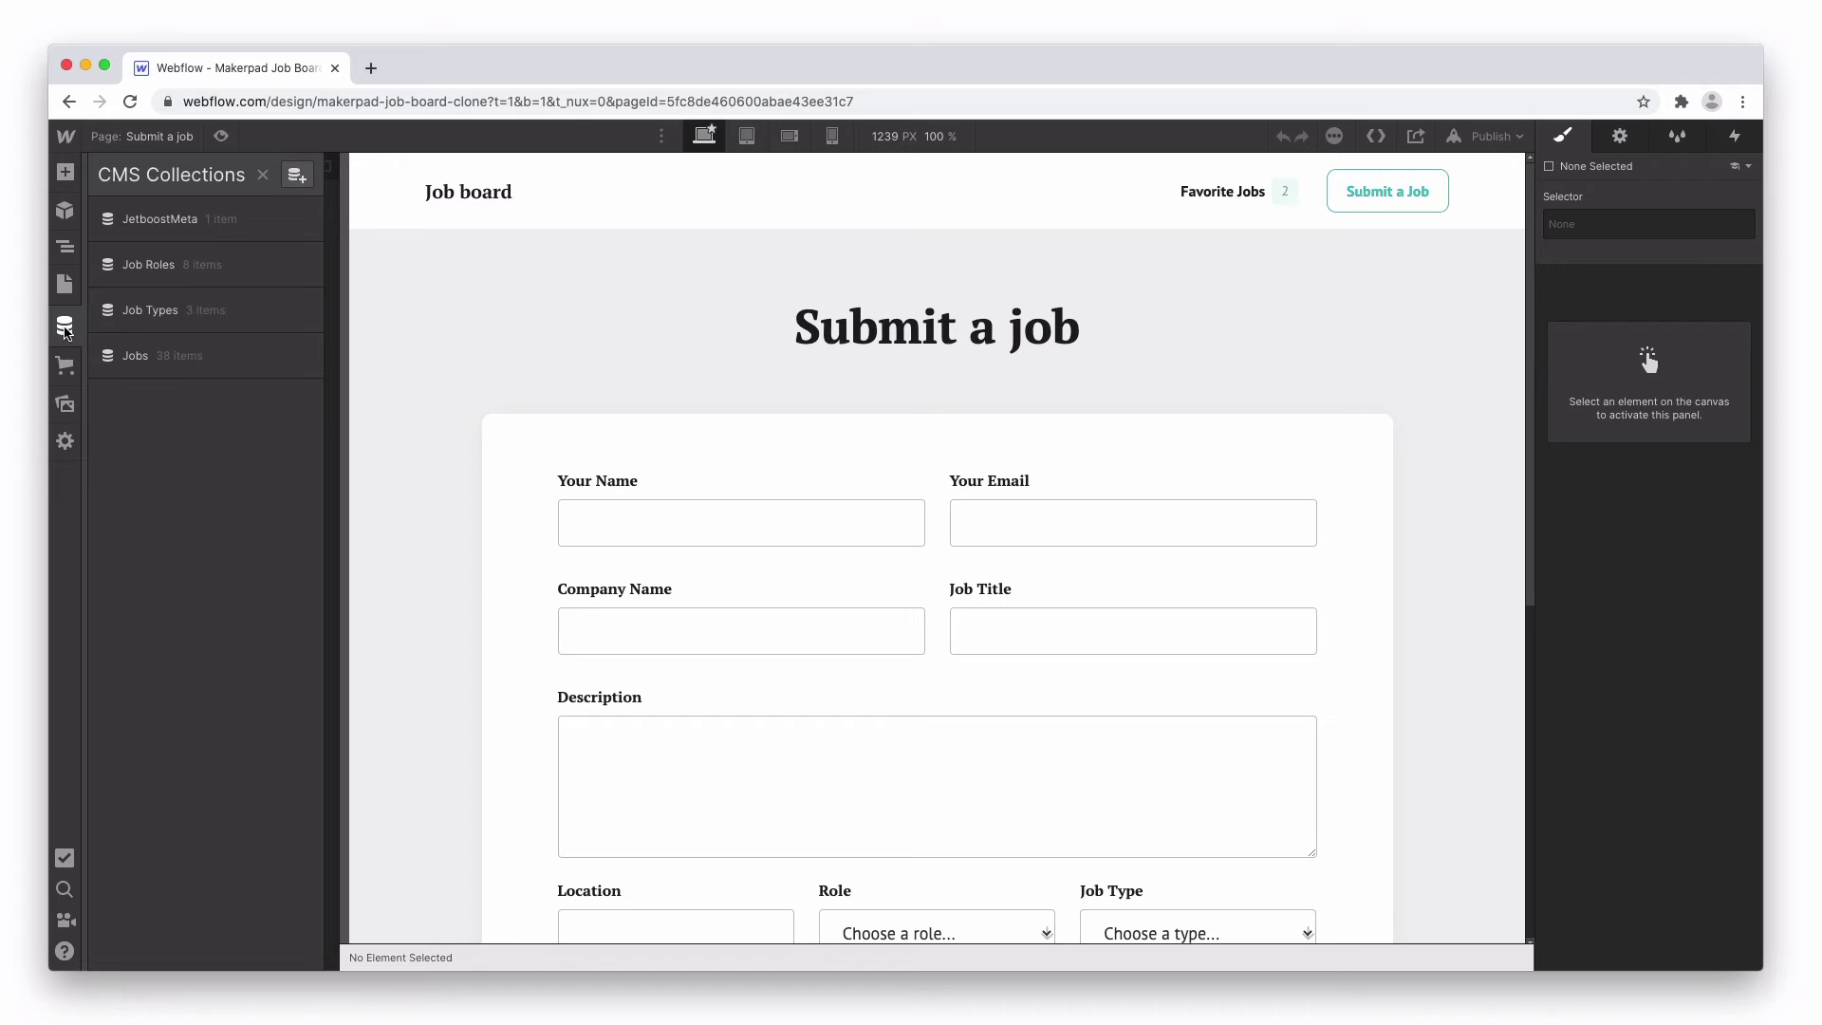
mouse_move(196, 310)
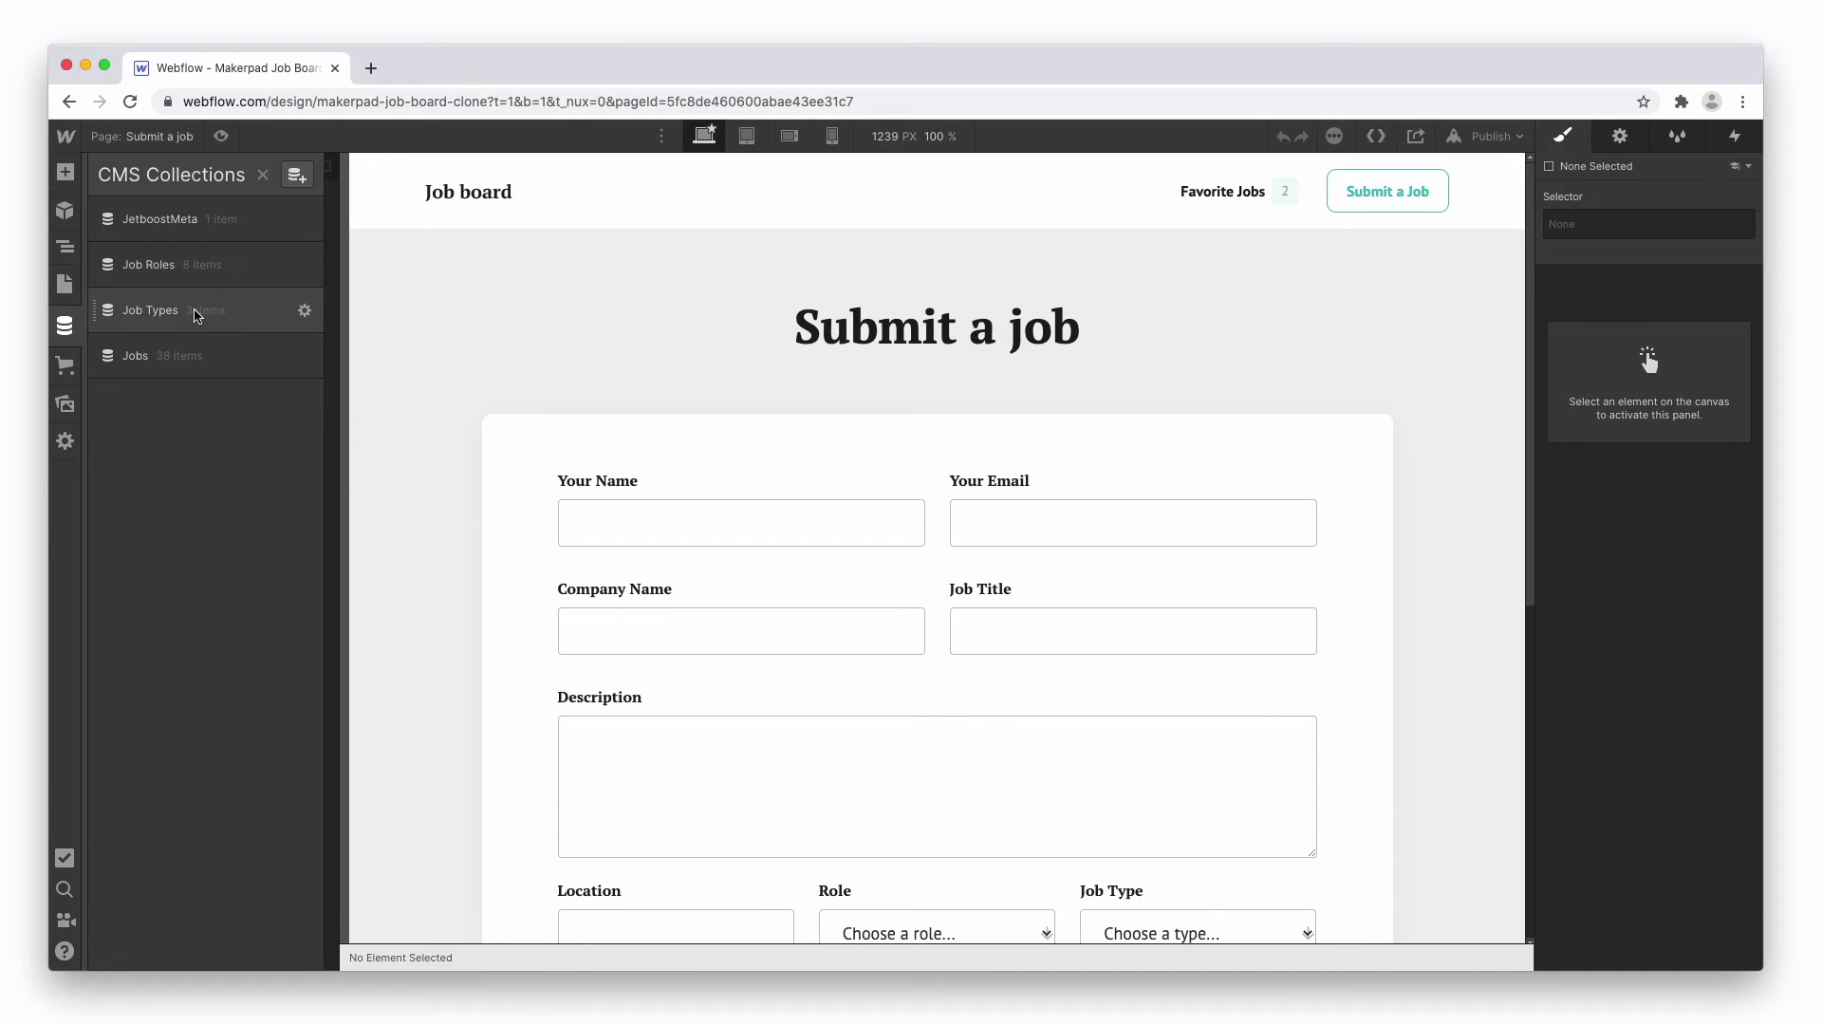
click(199, 353)
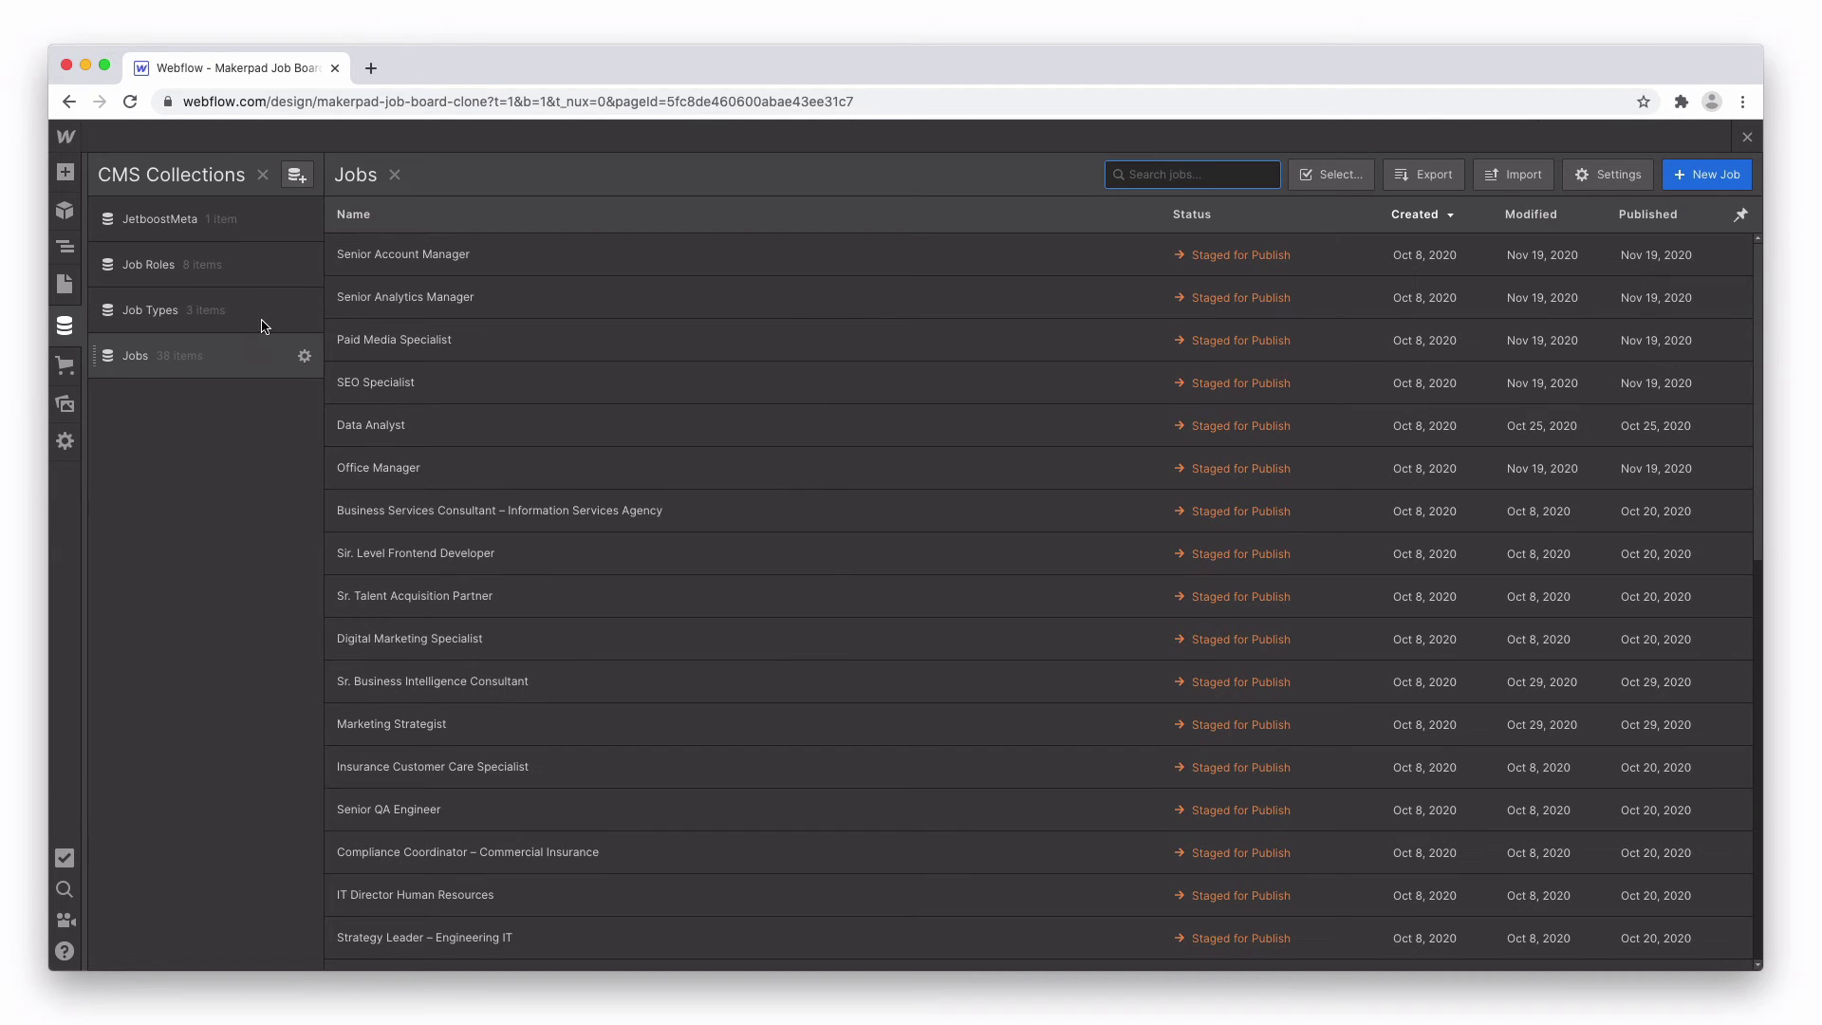
Step: Open the Senior Account Manager job and check its Type options, keeping Part Time
click(443, 261)
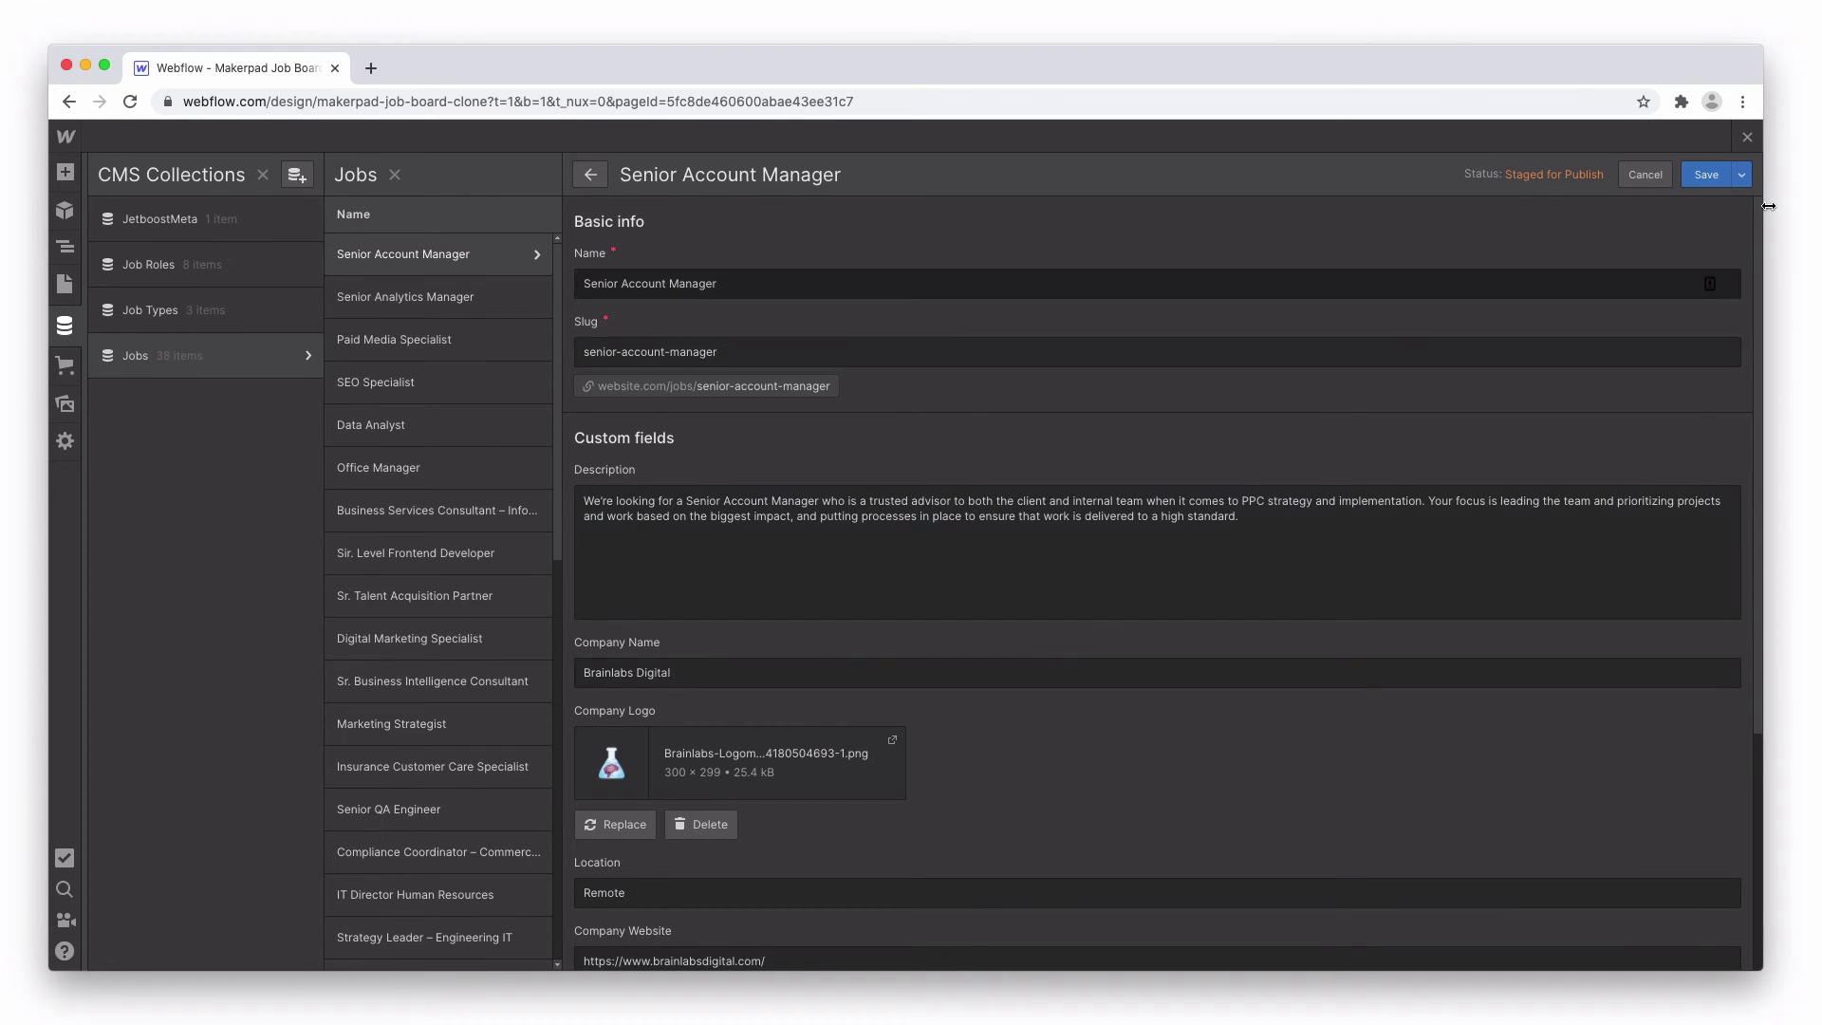
drag(1762, 213, 1751, 484)
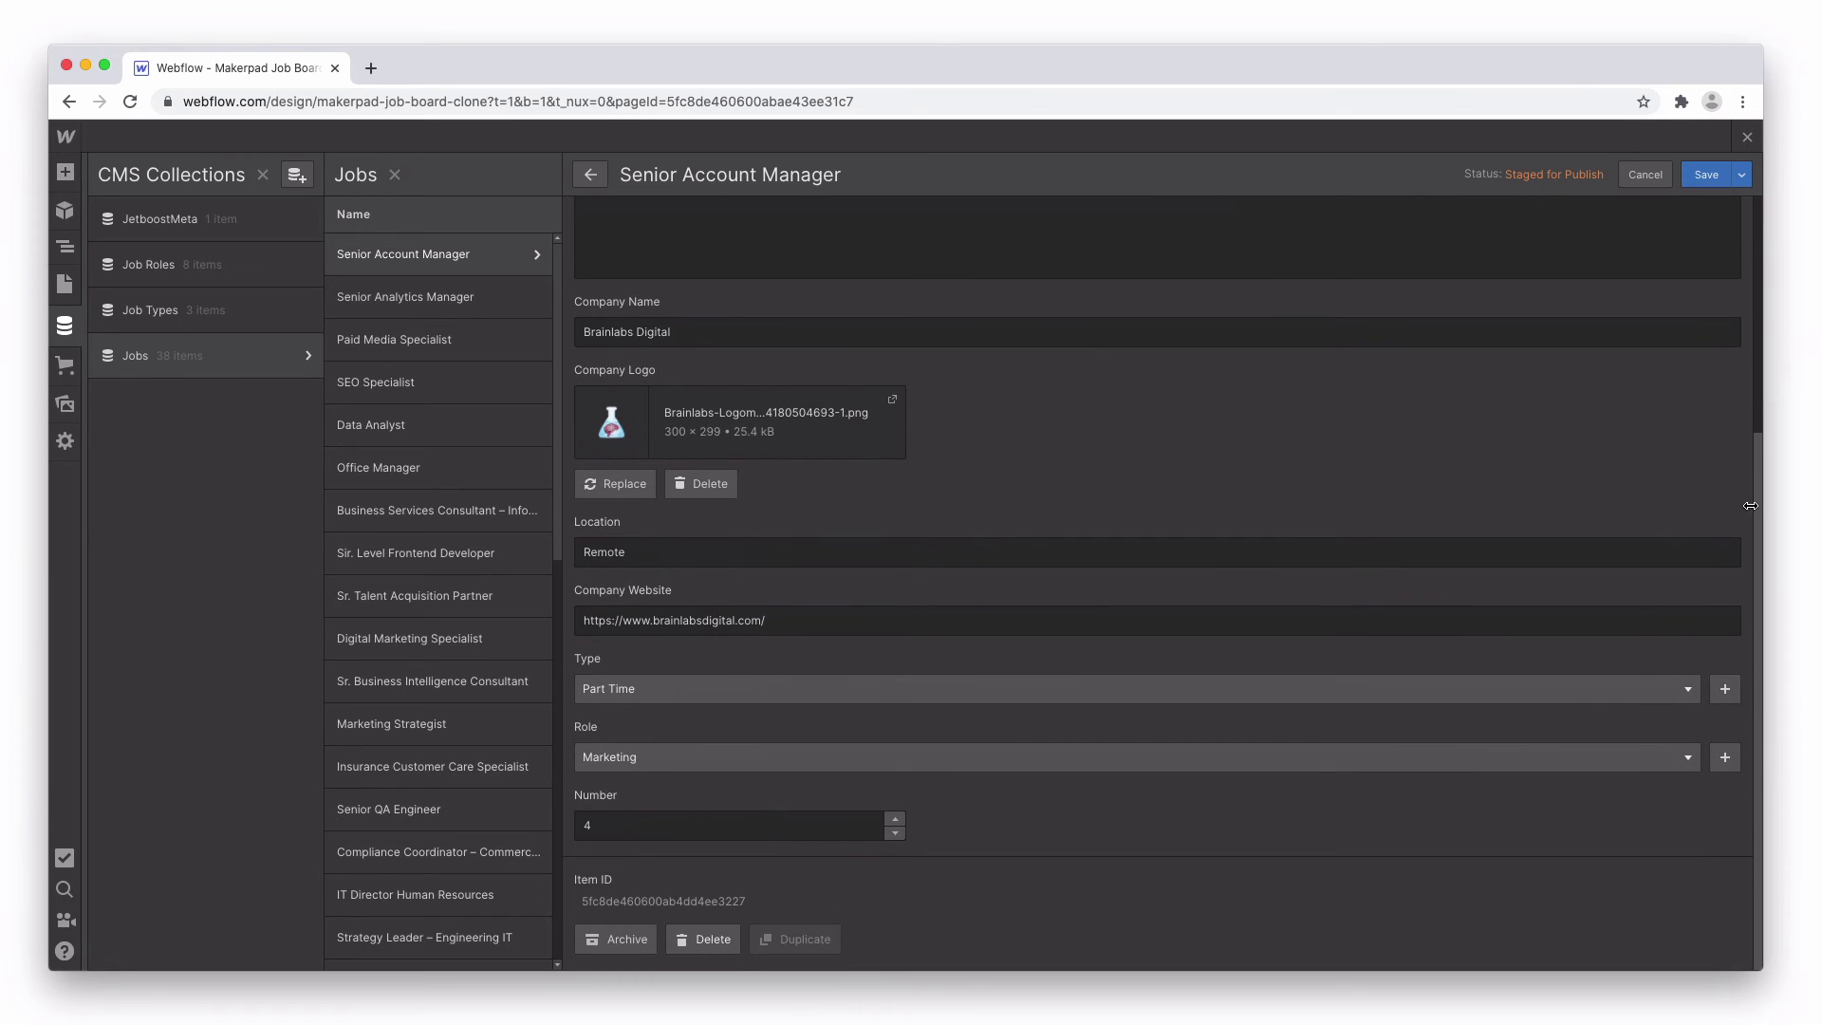
click(1136, 690)
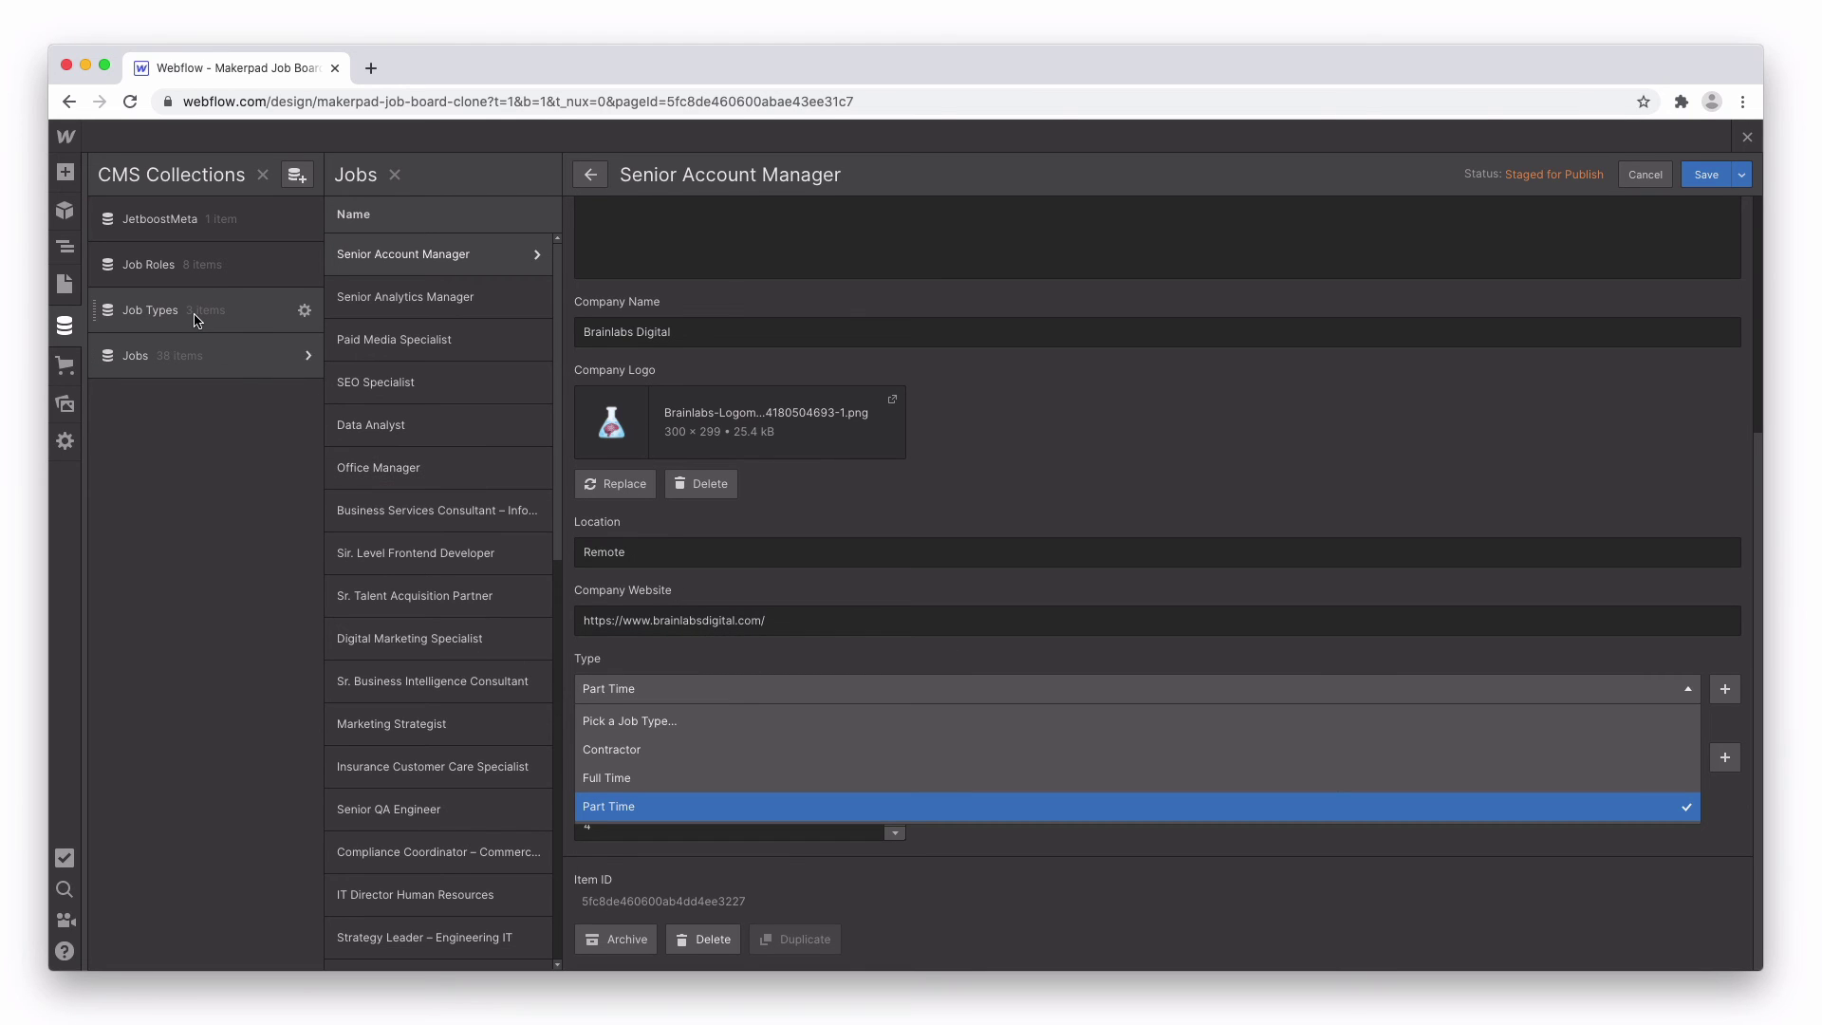
click(830, 688)
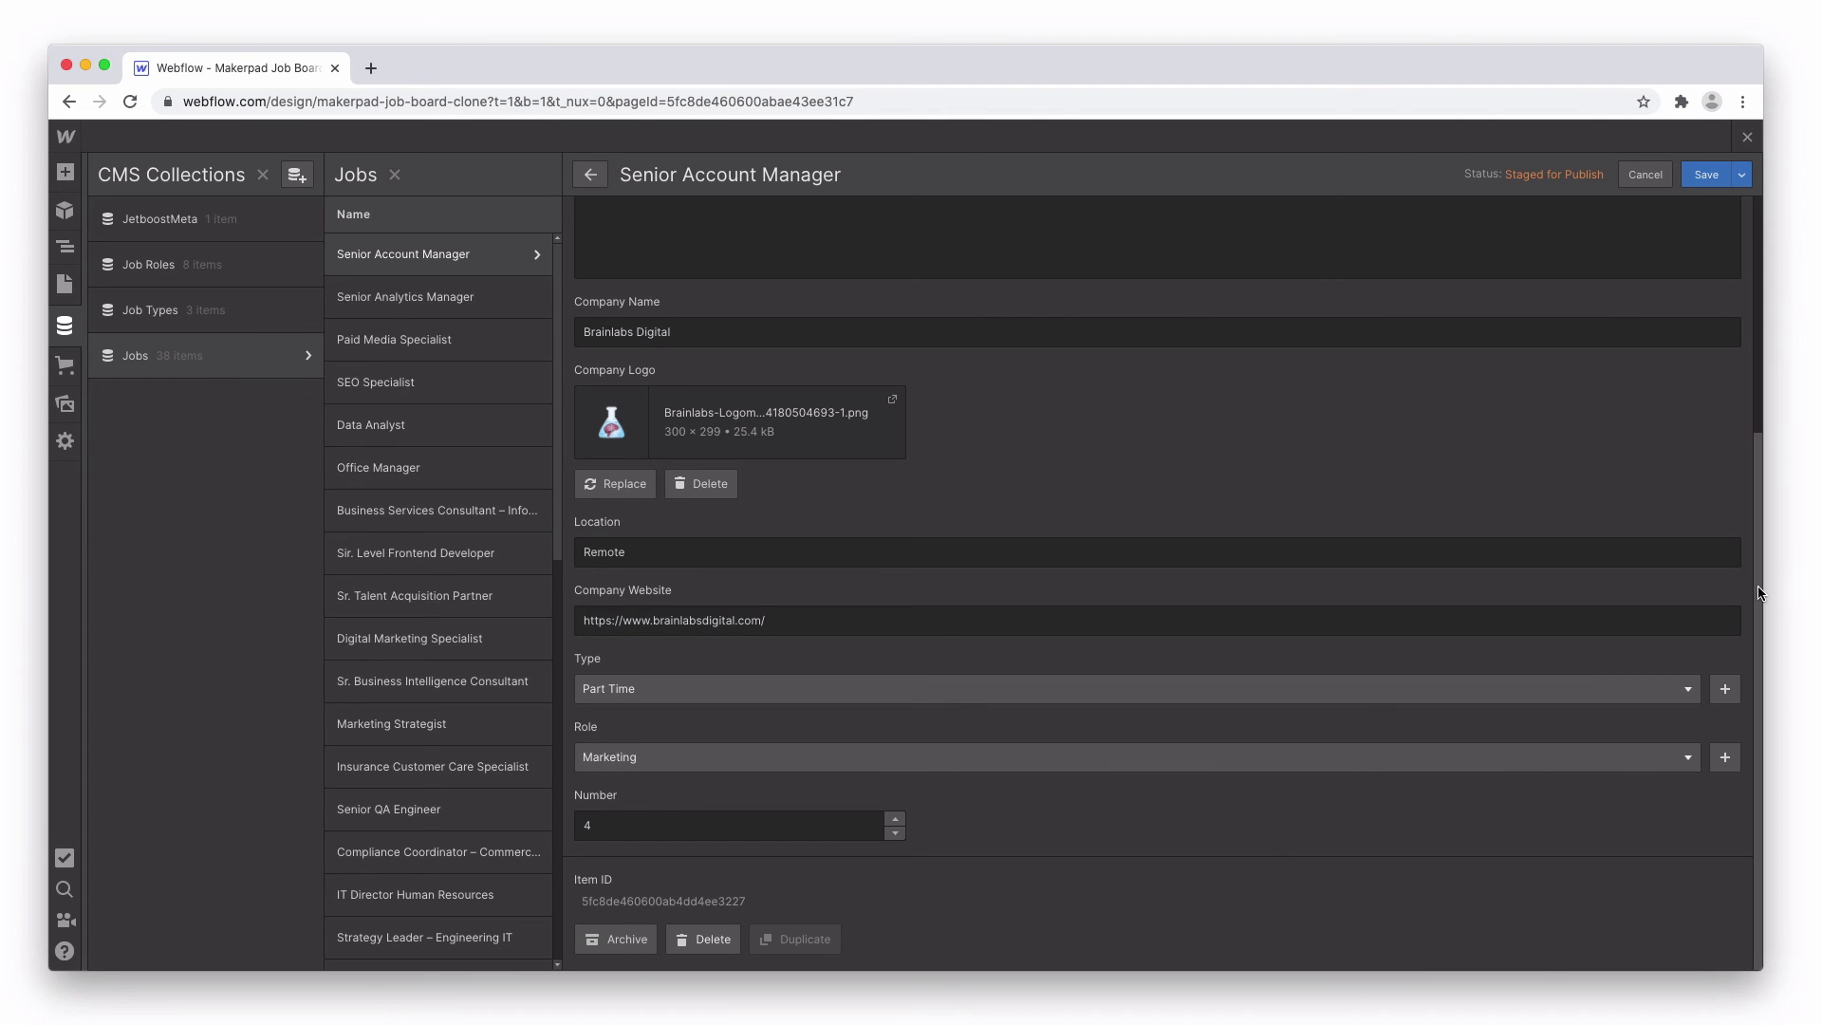
drag(1764, 586, 1752, 269)
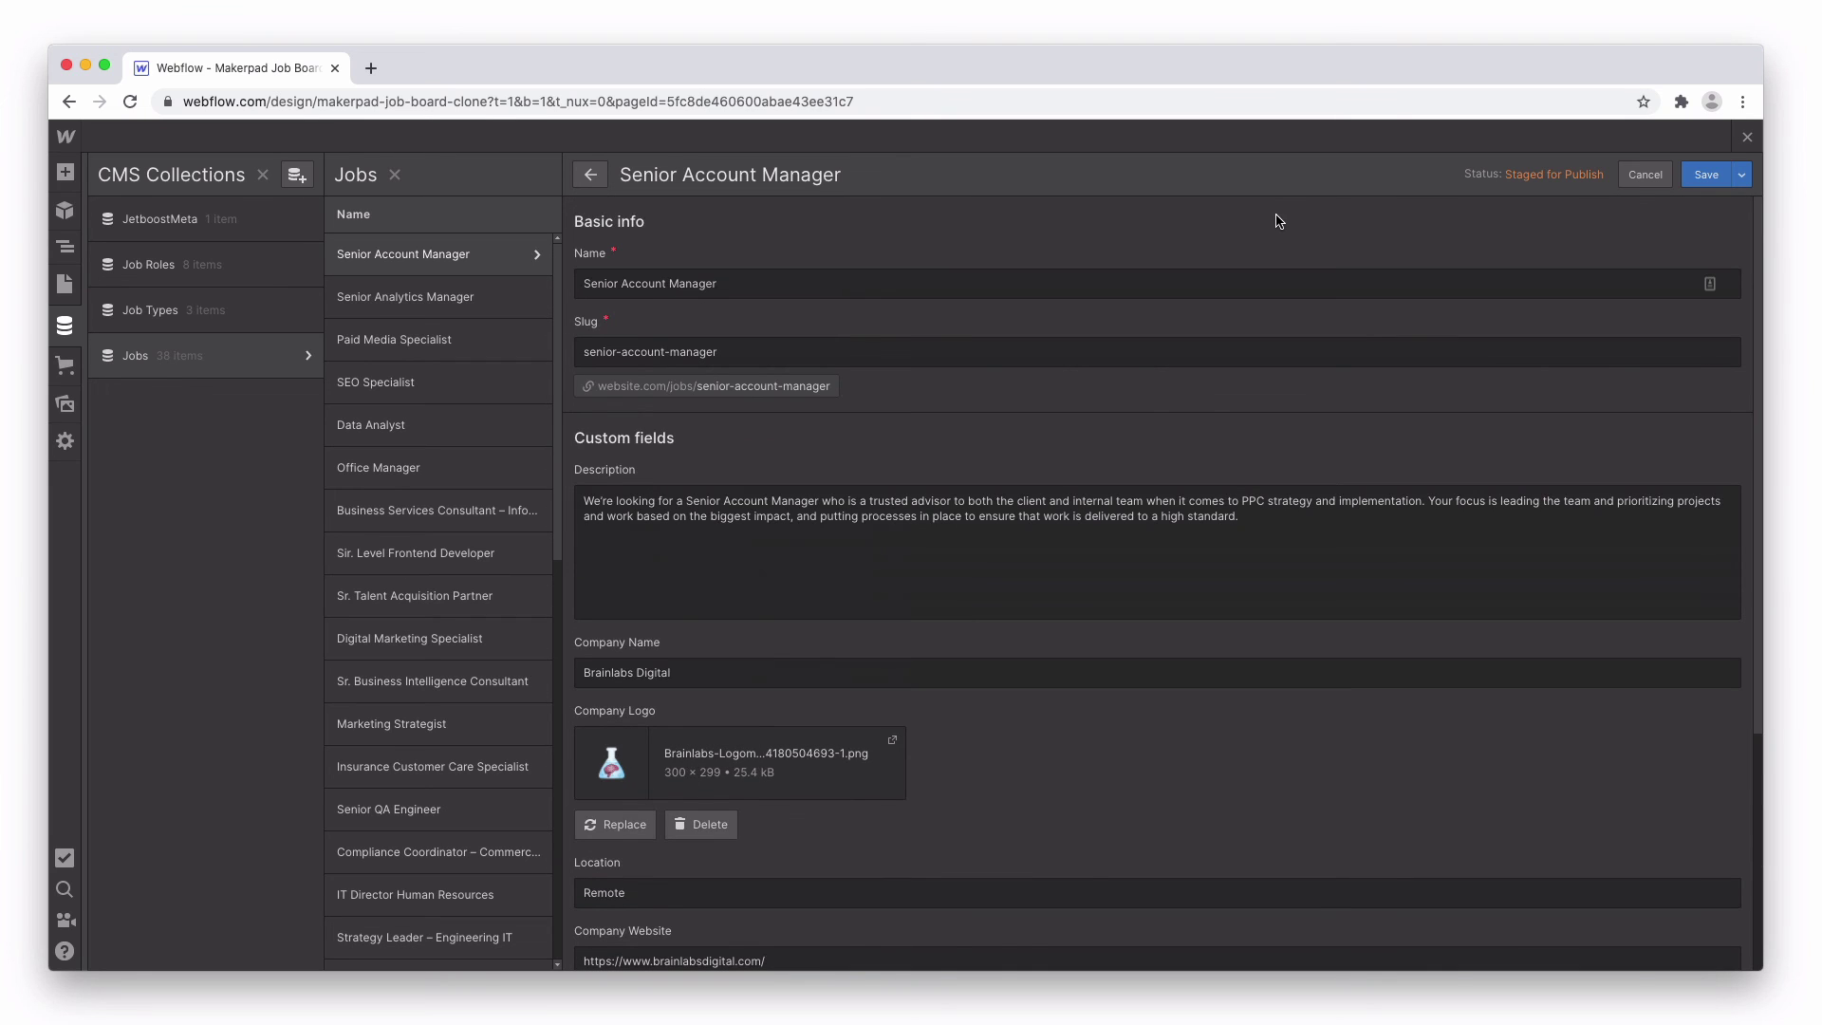